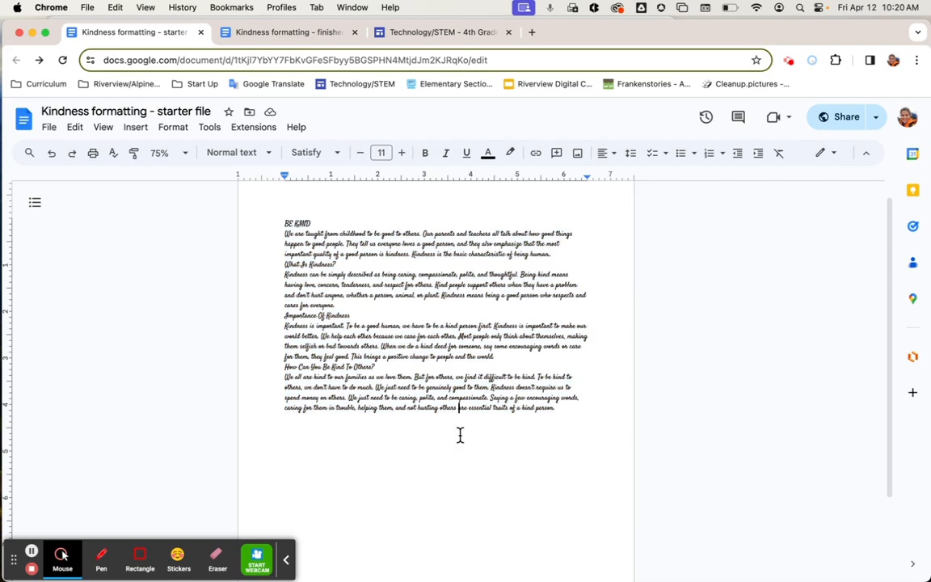
Set the font of the entire starter document to Arial.
key(super+a)
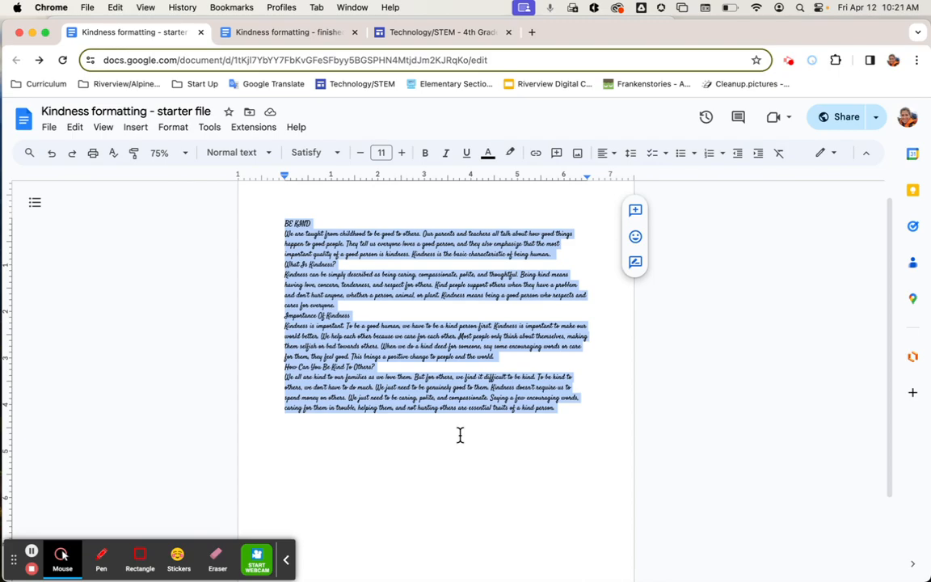
click(339, 154)
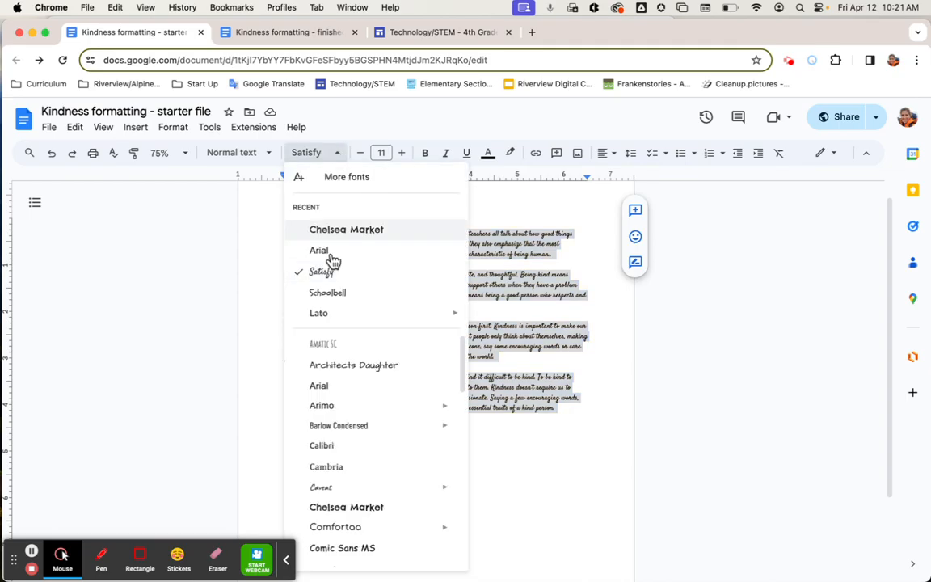
click(351, 392)
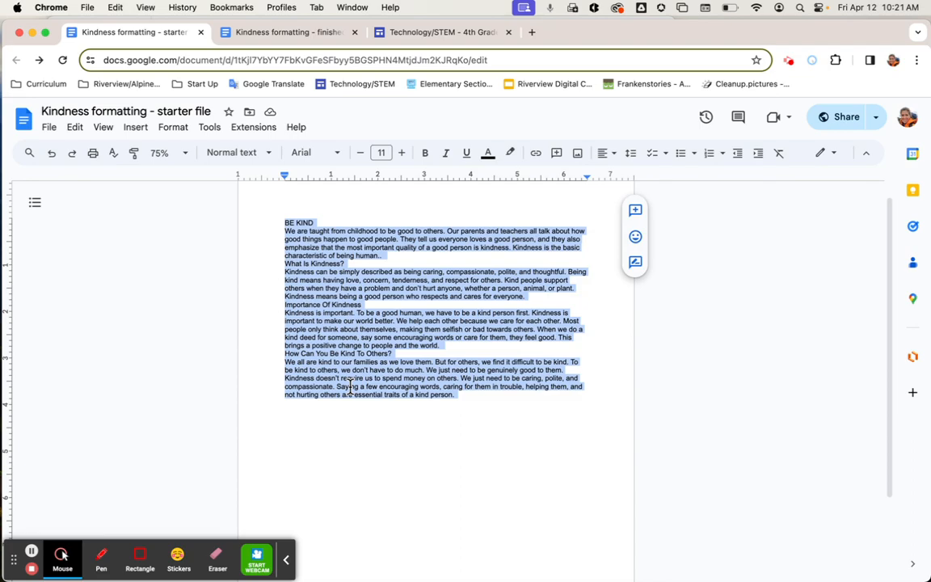
click(380, 320)
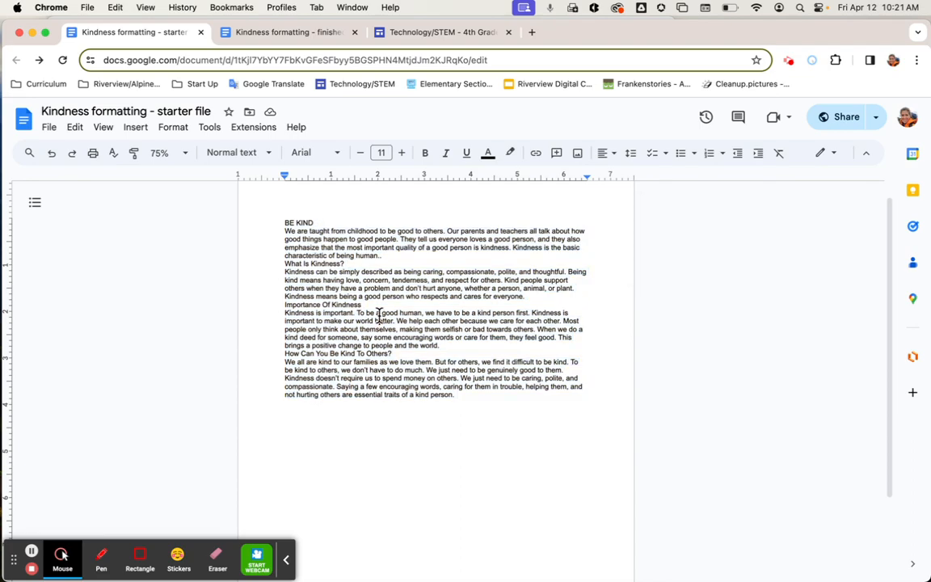
Check the title style in the finished example and set the starter file's BE KIND title to Chelsea Market.
click(280, 36)
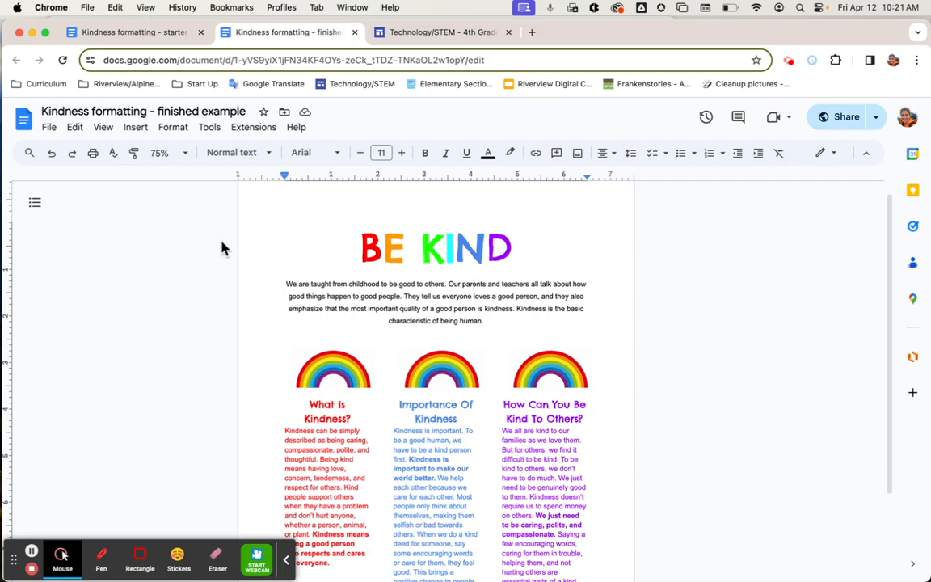
click(177, 35)
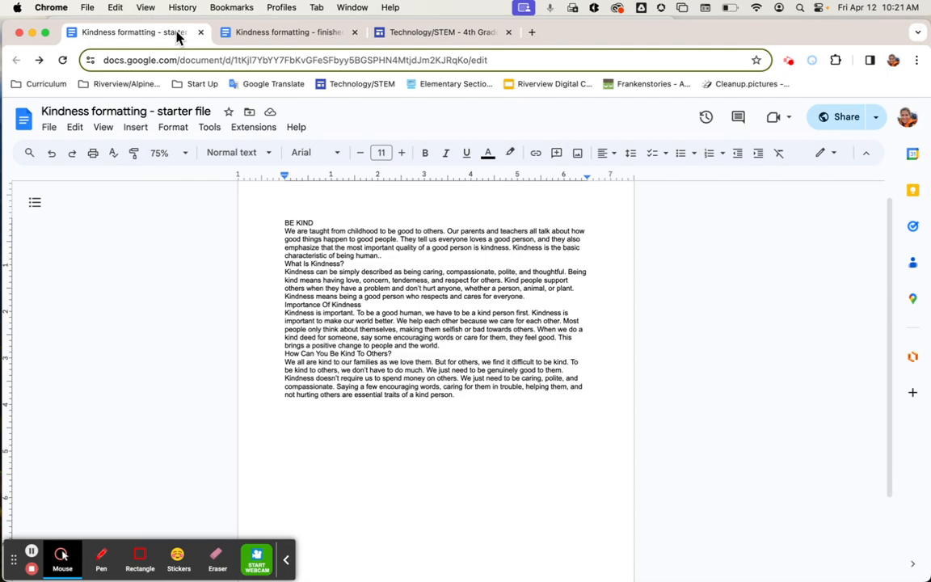
click(285, 222)
drag(285, 221, 320, 220)
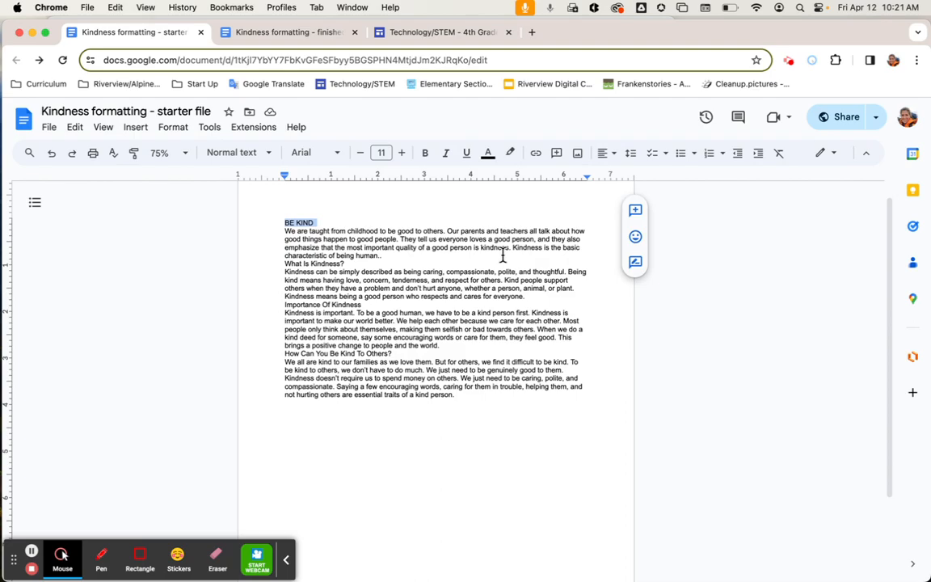
click(340, 154)
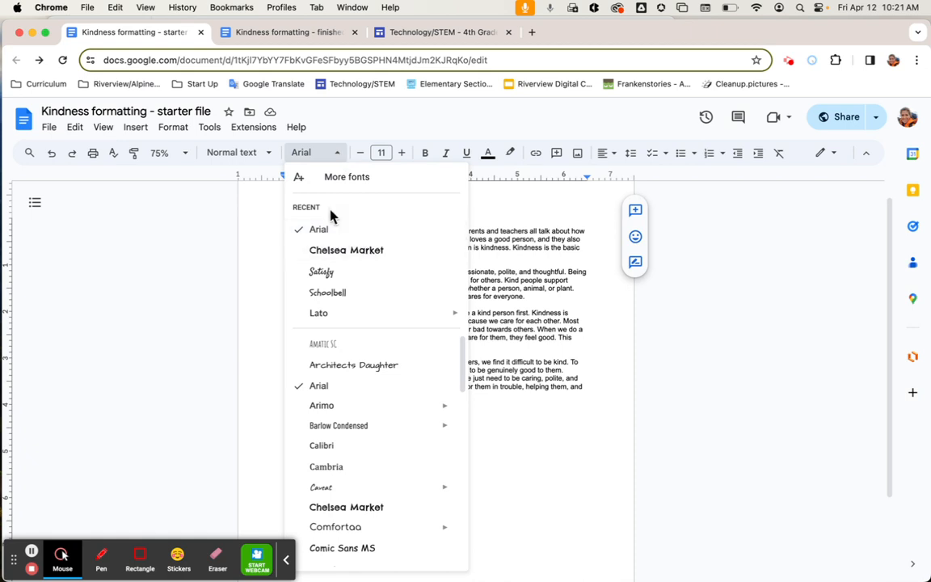
click(369, 509)
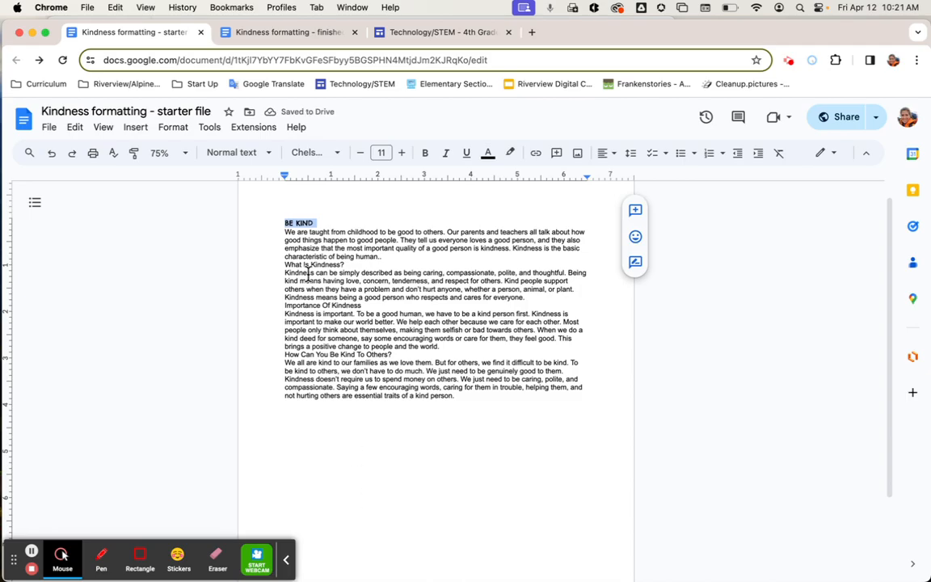
Set the font of the "What Is Kindness?" heading to Chelsea Market.
drag(285, 264, 348, 265)
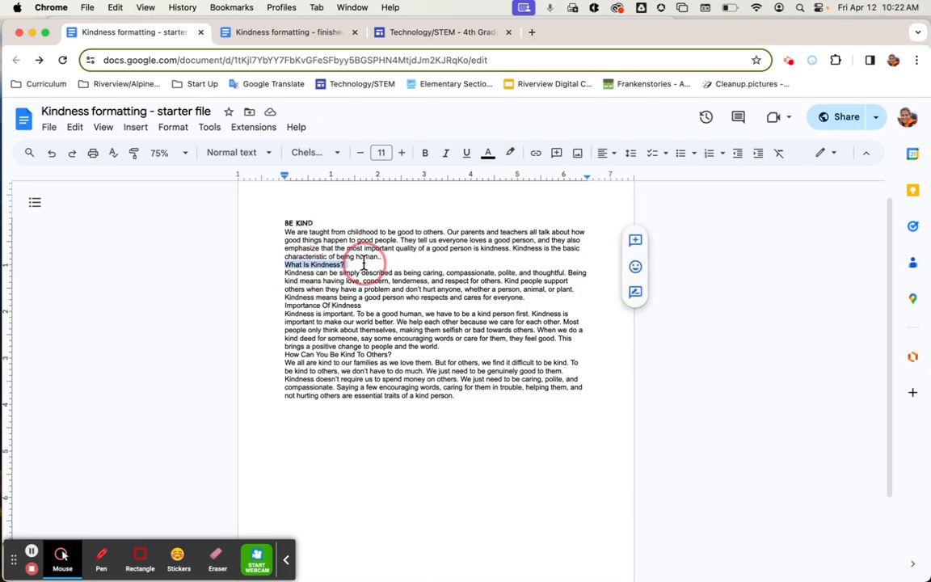
click(338, 156)
click(361, 233)
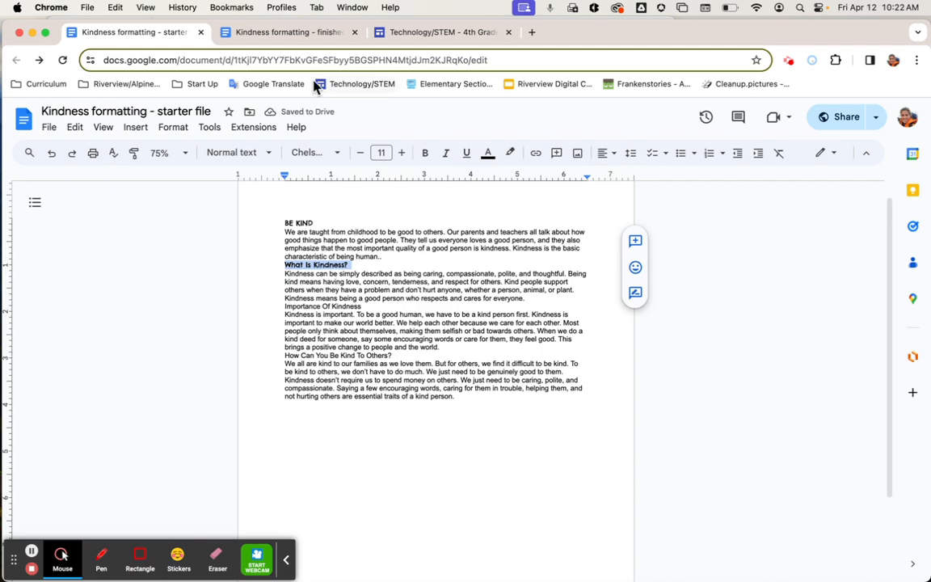
Look up the section heading size in the finished example and set the starter file's "What Is Kindness?" heading to size 15.
click(304, 34)
click(327, 404)
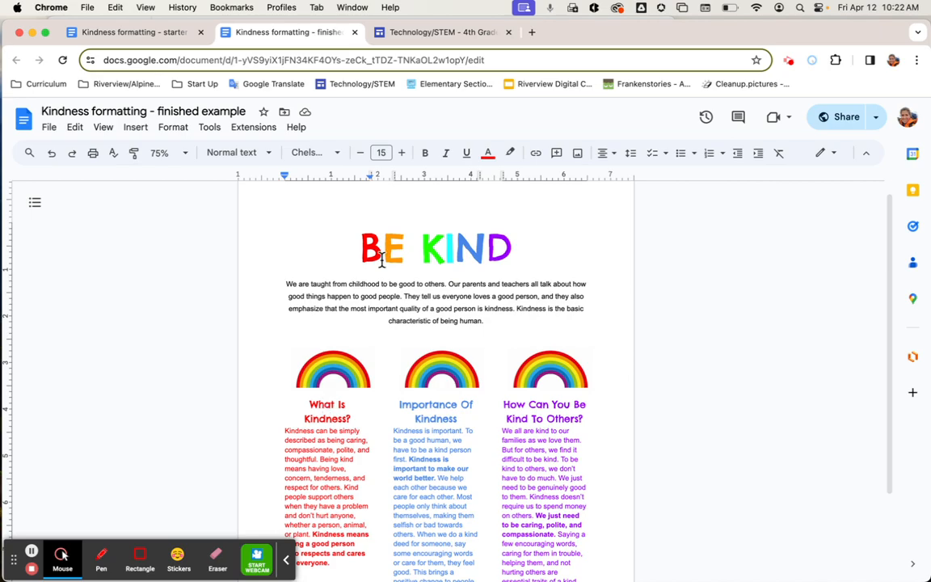
click(166, 38)
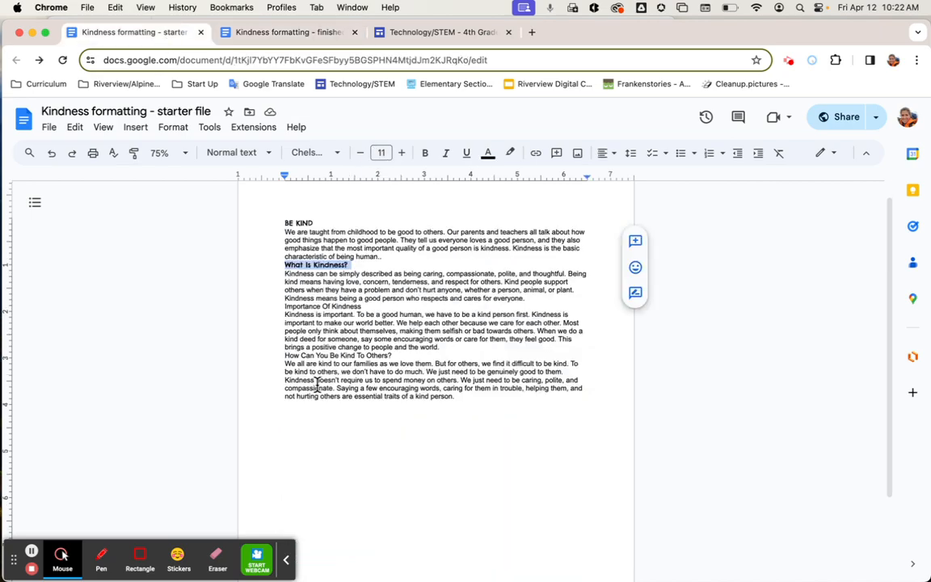
click(403, 154)
click(404, 153)
click(403, 153)
click(404, 154)
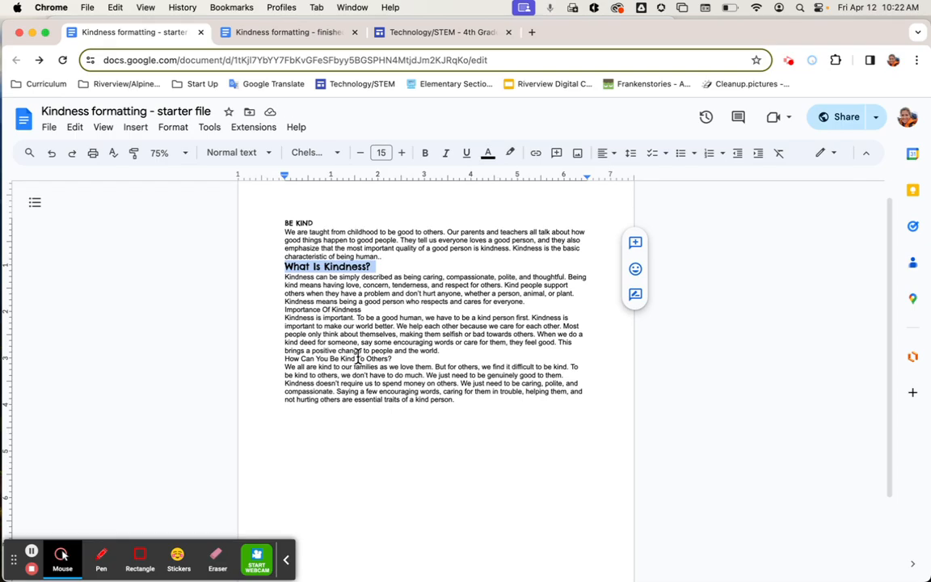
Copy the "What Is Kindness?" heading's formatting onto the "Importance Of Kindness" and "How Can You Be Kind To Others?" headings.
click(135, 154)
click(135, 157)
mouse_move(291, 309)
mouse_down()
mouse_move(396, 306)
mouse_move(383, 306)
mouse_up()
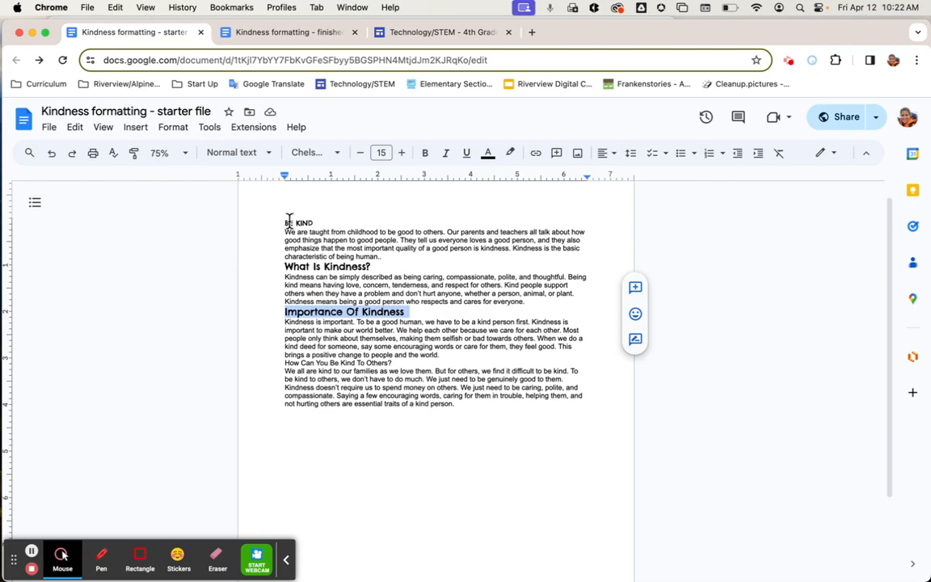
click(134, 153)
mouse_move(287, 364)
mouse_down()
mouse_move(453, 366)
mouse_move(443, 363)
mouse_up()
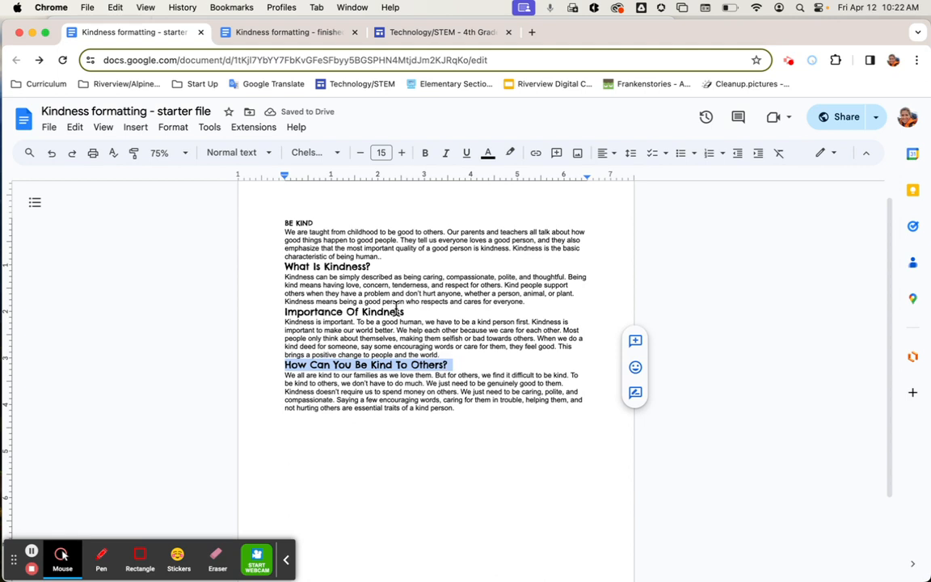
Look up the title size in the finished example and set the starter file's BE KIND title to size 60.
click(313, 36)
click(384, 242)
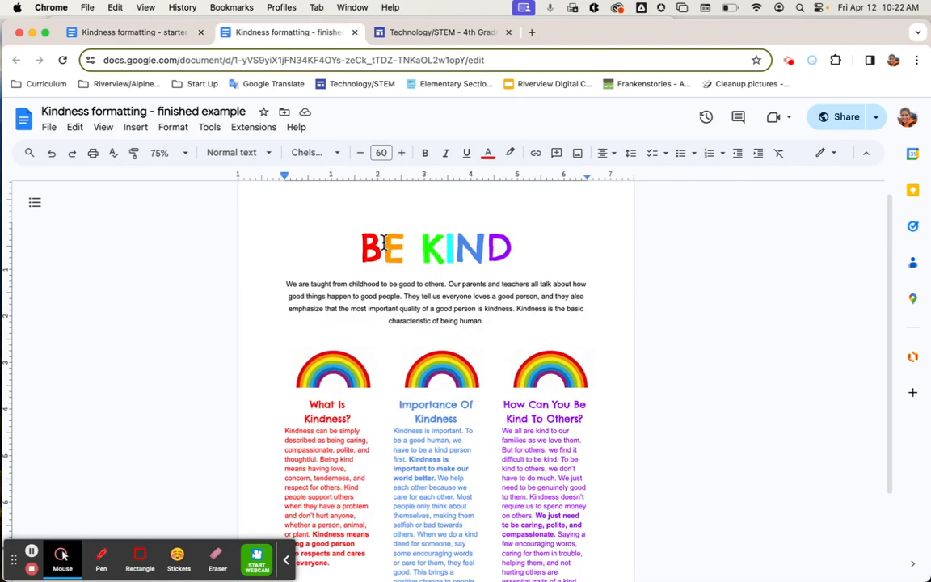
click(163, 33)
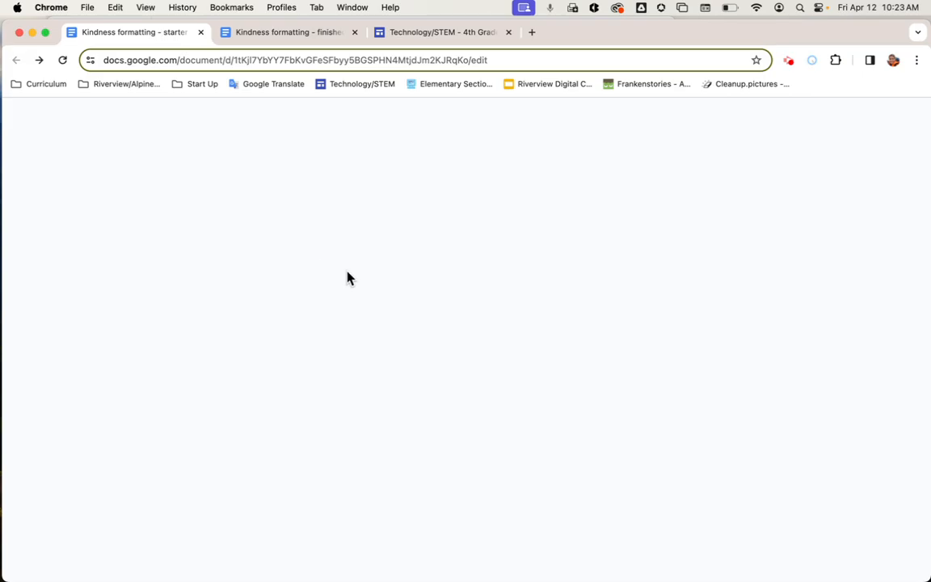
drag(284, 222, 328, 222)
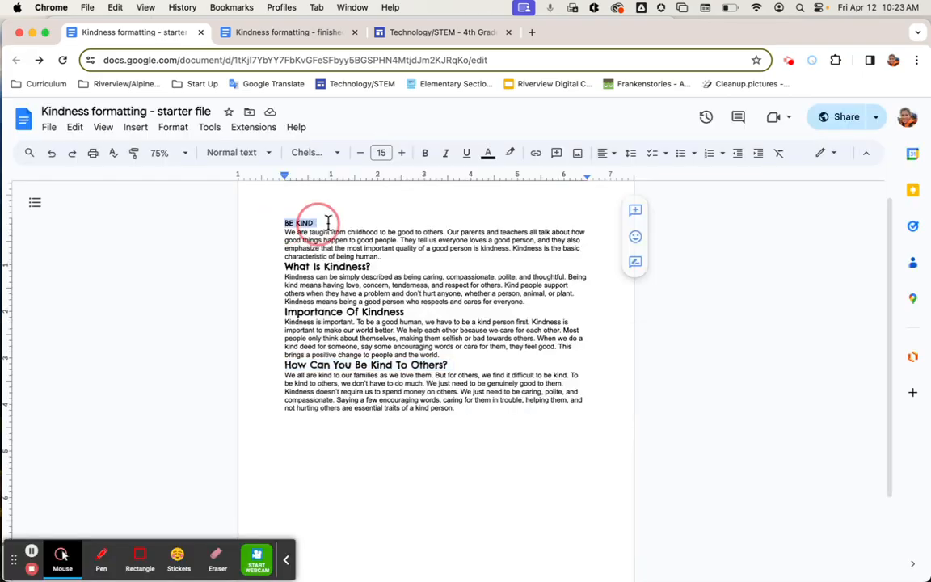
click(385, 150)
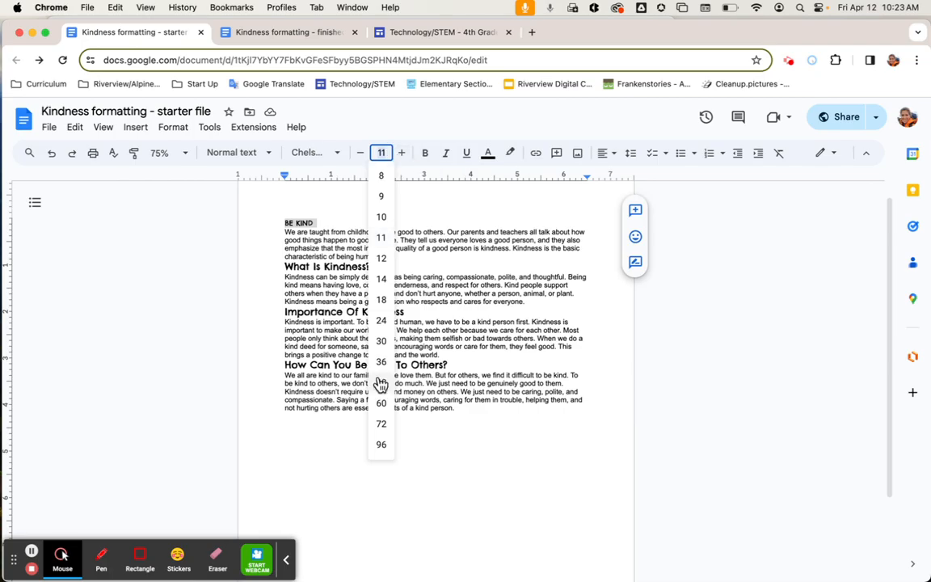
click(381, 403)
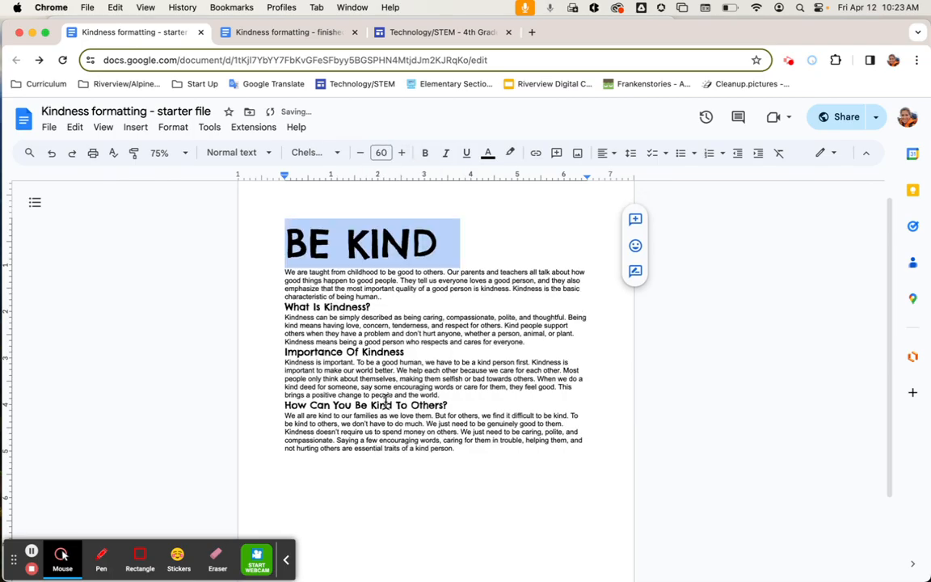
click(380, 338)
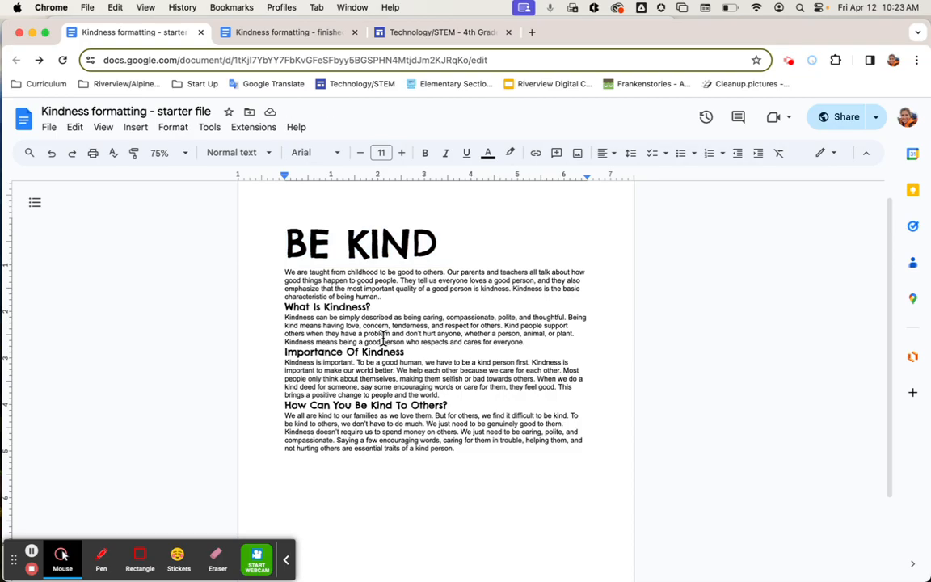
Check the section colors in the finished example and color the starter file's "What Is Kindness?" heading and paragraph red.
click(289, 33)
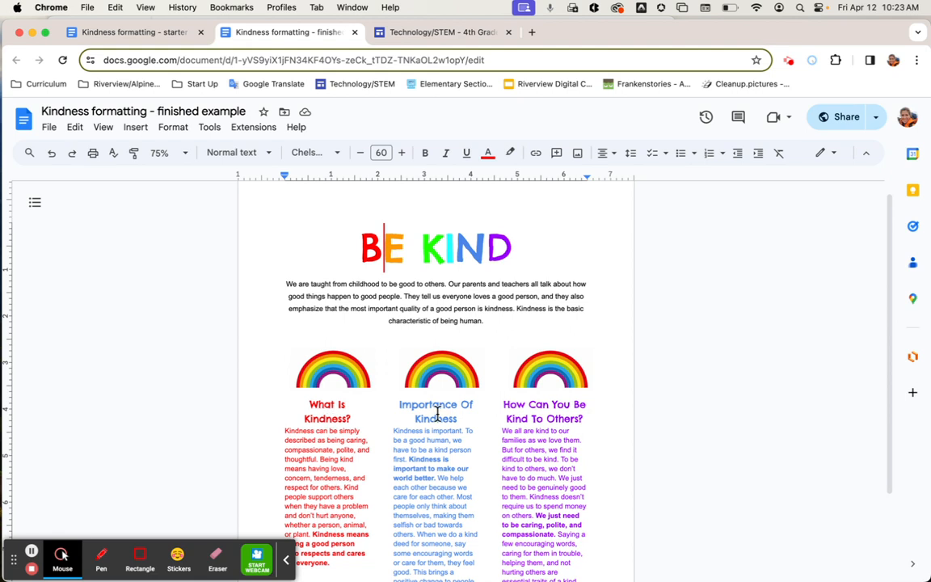
click(157, 40)
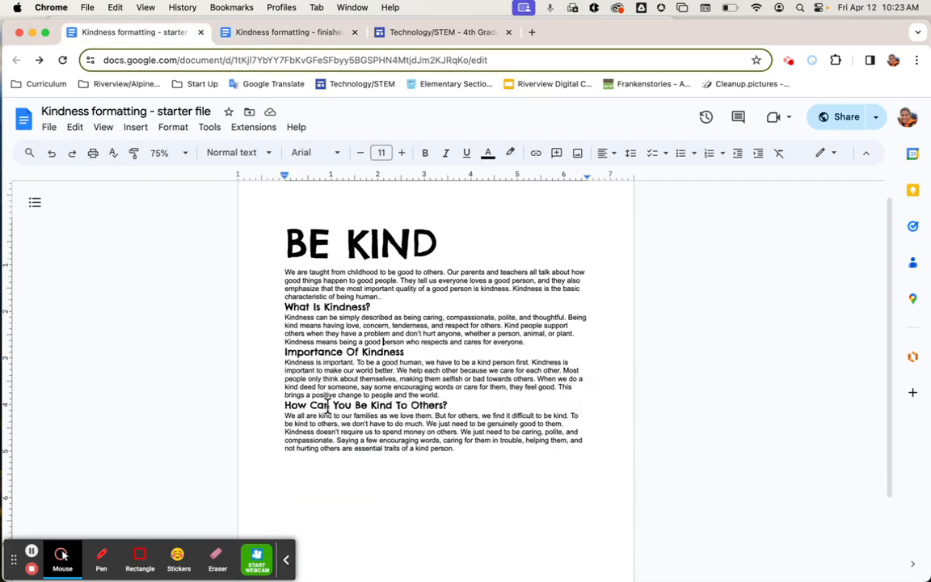
drag(284, 307, 556, 341)
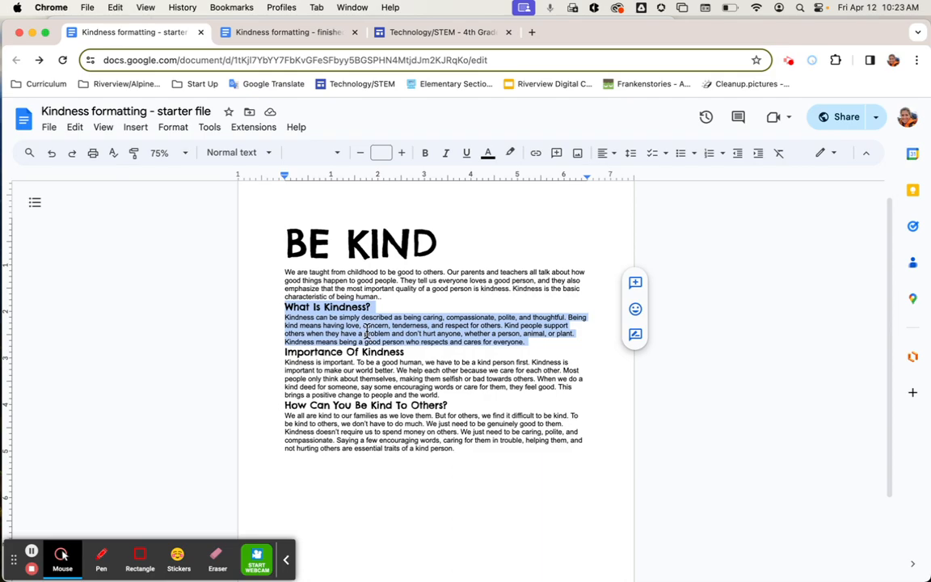
drag(364, 326, 496, 333)
click(513, 257)
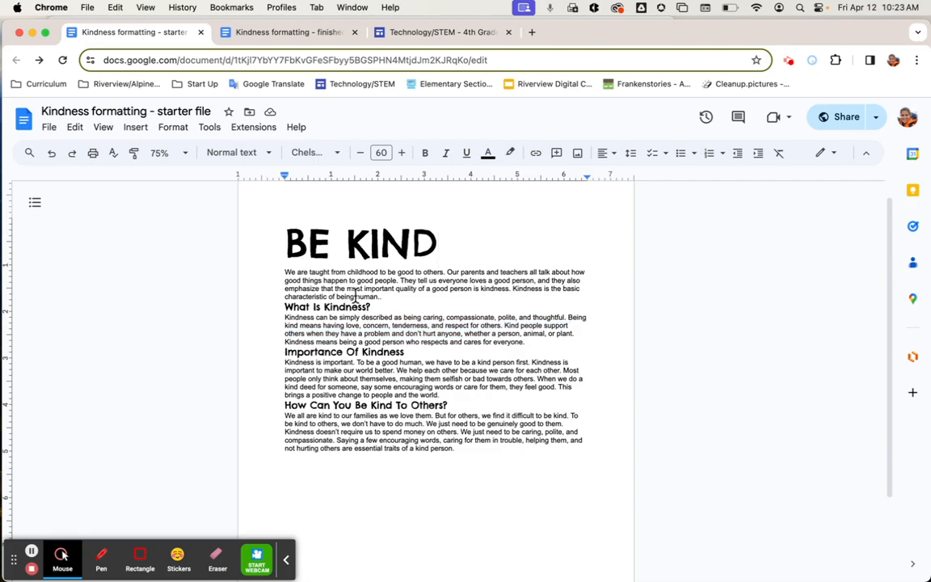
drag(285, 307, 535, 342)
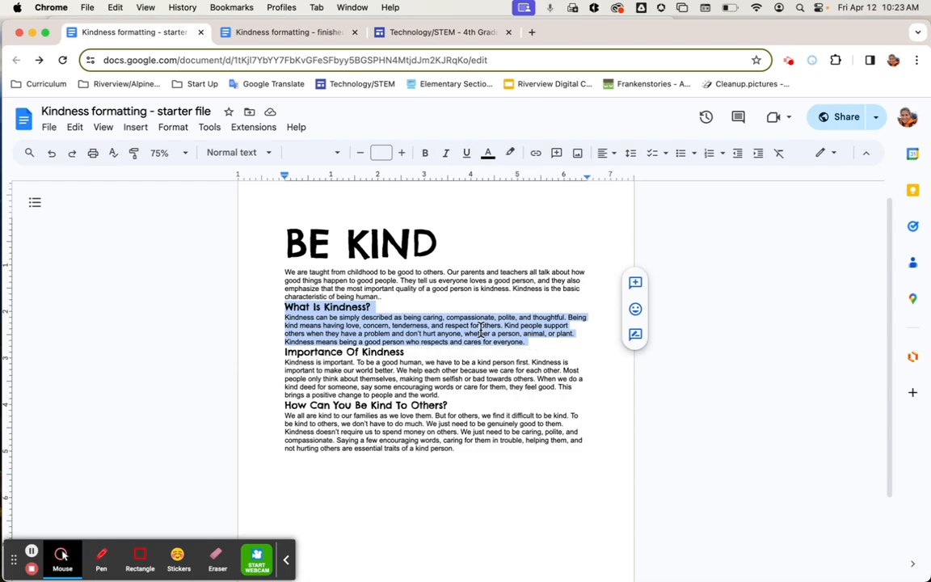
click(489, 155)
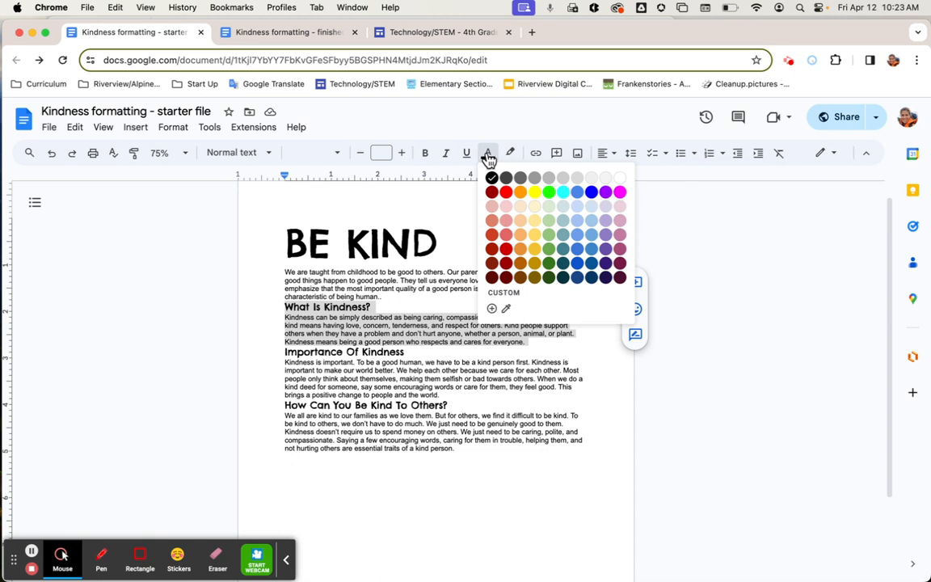
click(507, 193)
Color the "Importance Of Kindness" heading and its paragraph blue.
click(284, 358)
drag(284, 354, 501, 398)
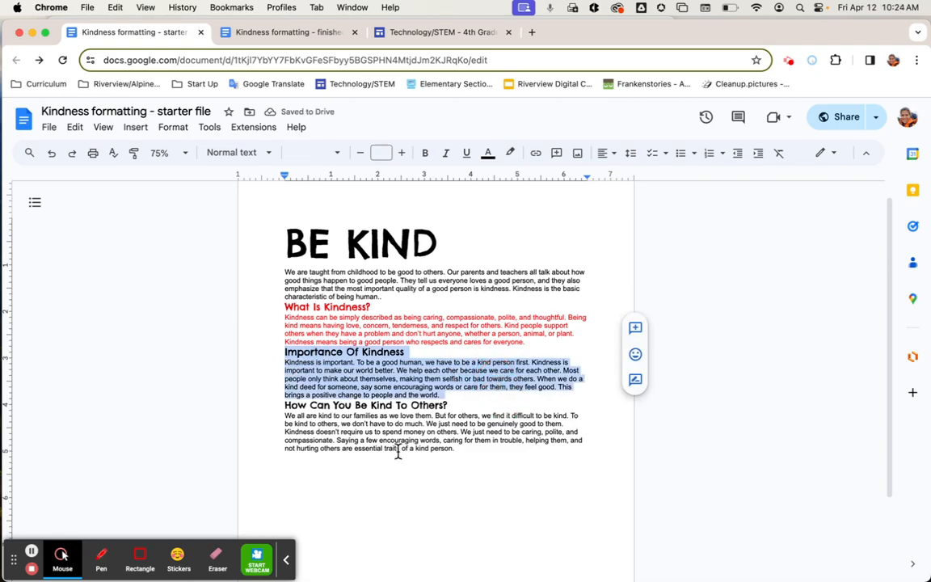
click(31, 552)
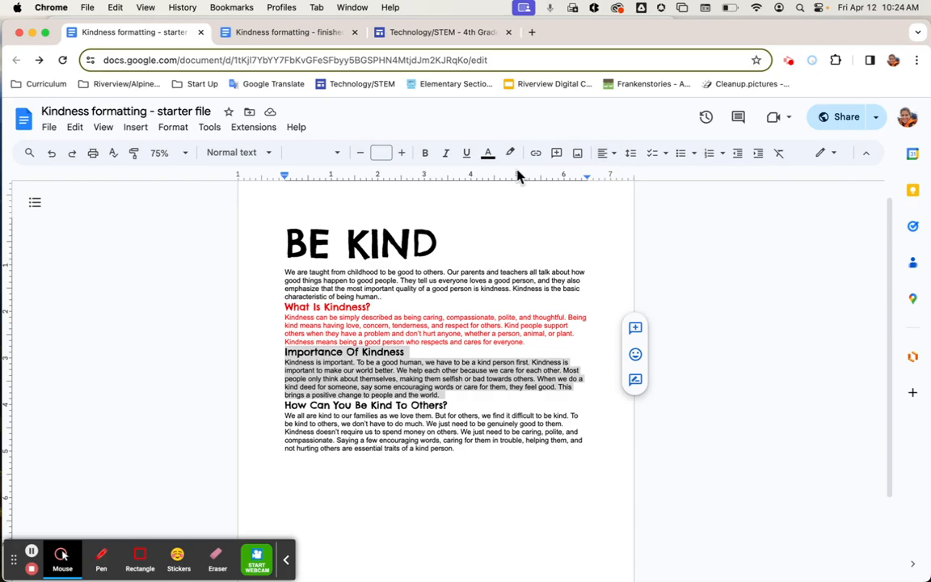
click(488, 157)
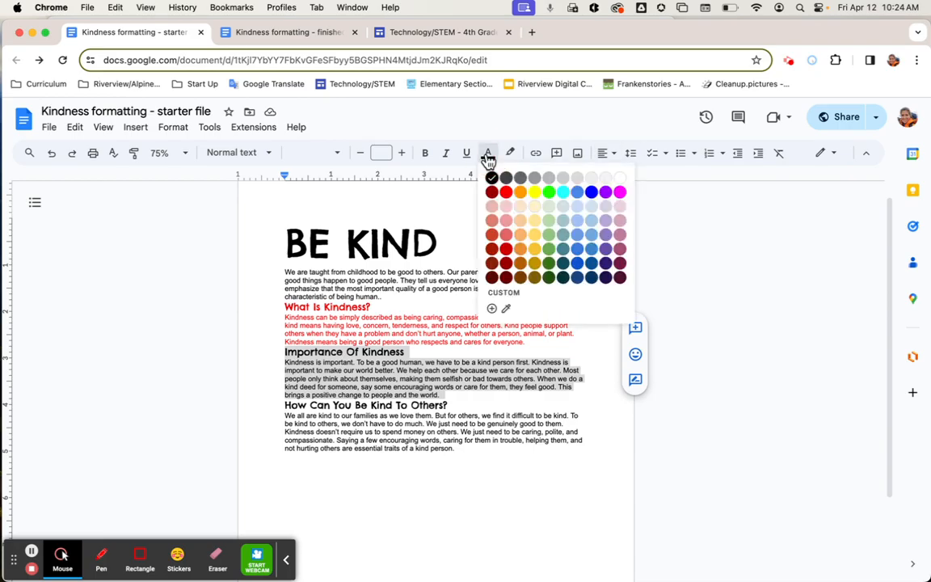
click(593, 263)
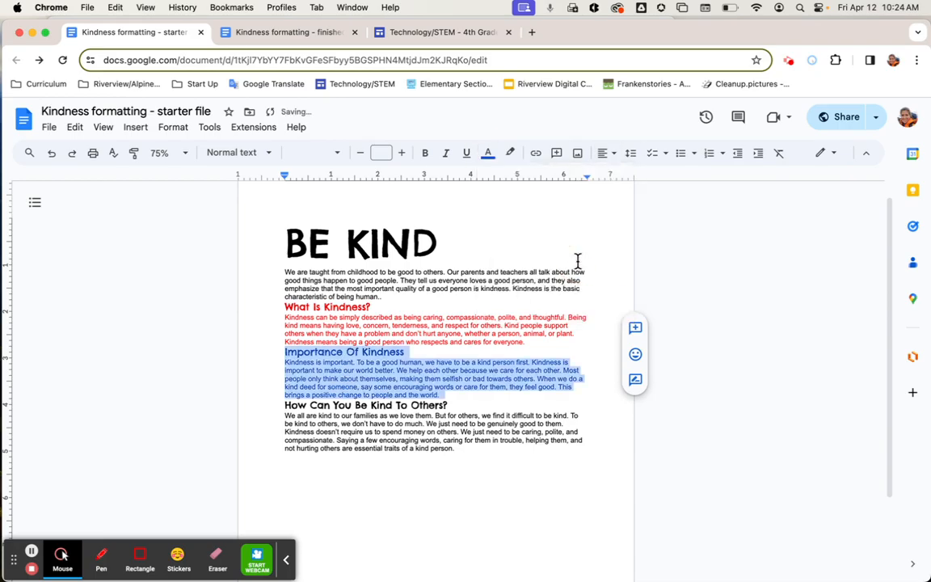
Color the "How Can You Be Kind To Others?" heading and its paragraph purple.
click(299, 375)
drag(285, 405, 506, 461)
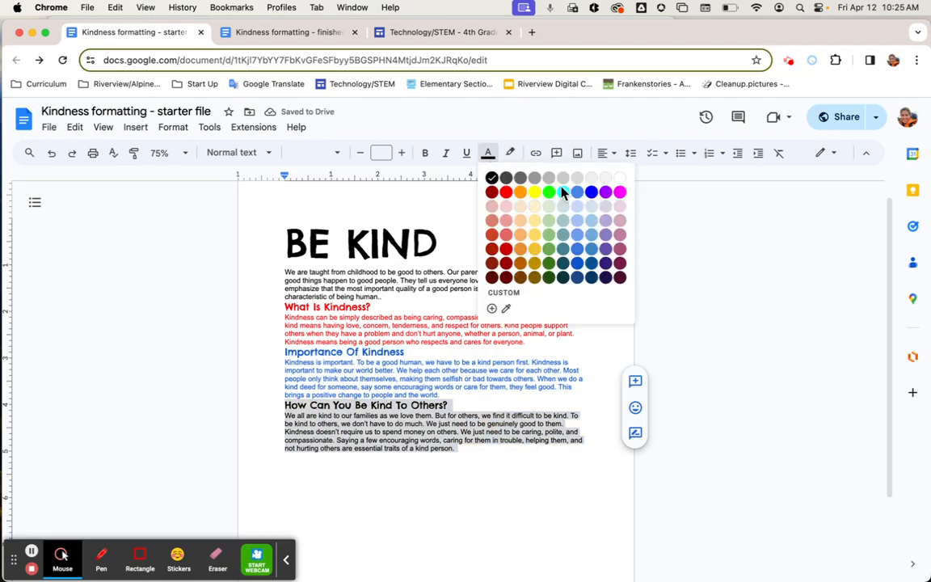
click(606, 191)
click(462, 363)
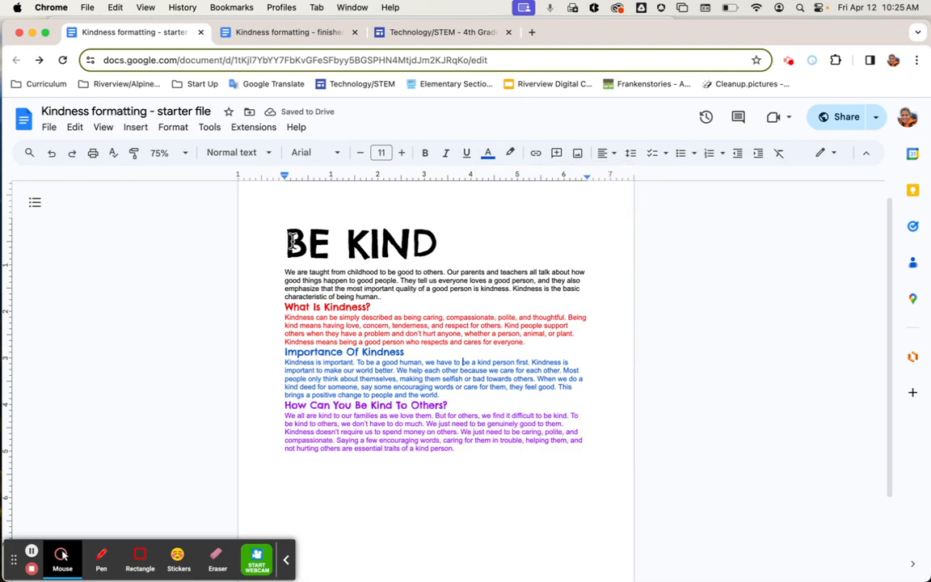
Color the B of the BE KIND title red and the E orange.
drag(289, 243, 301, 242)
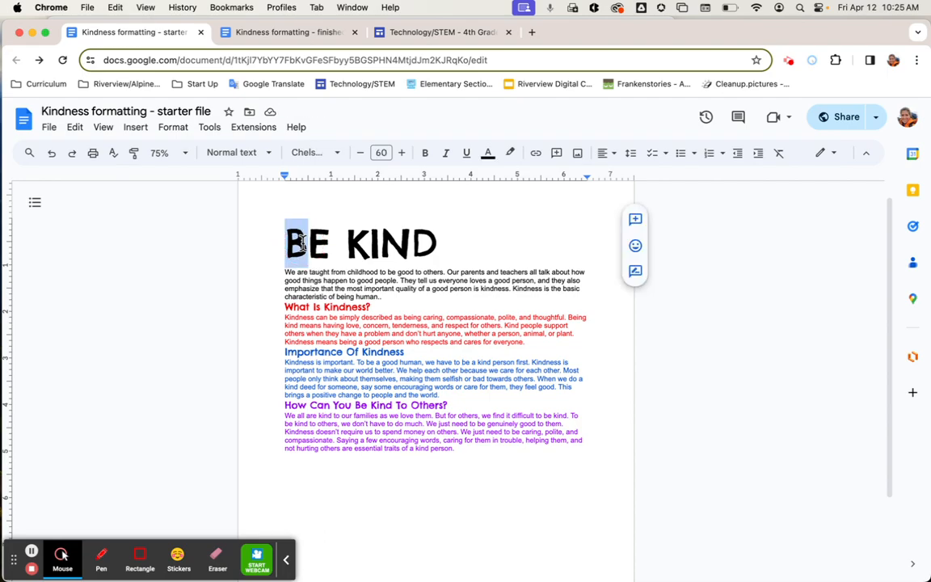
click(487, 153)
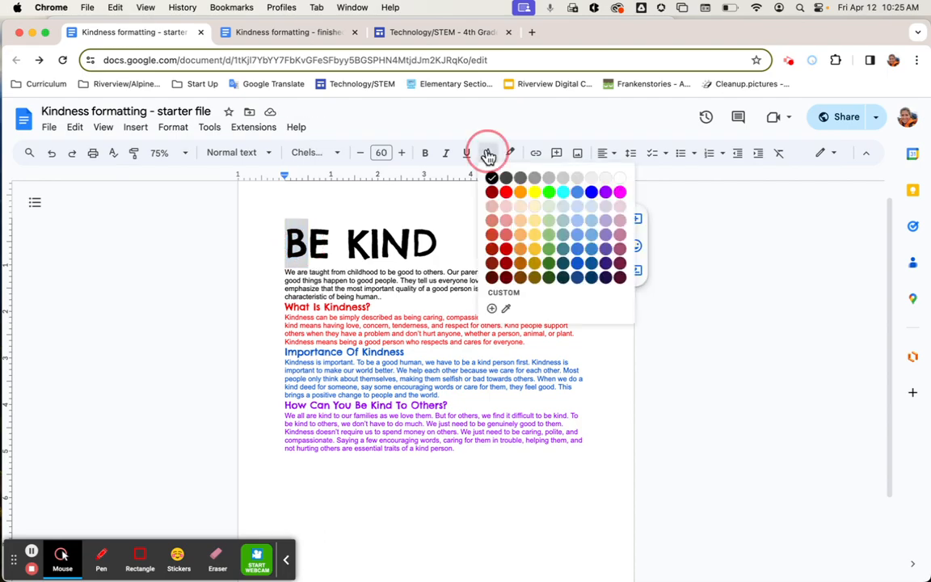
click(506, 191)
drag(308, 242, 331, 242)
click(487, 162)
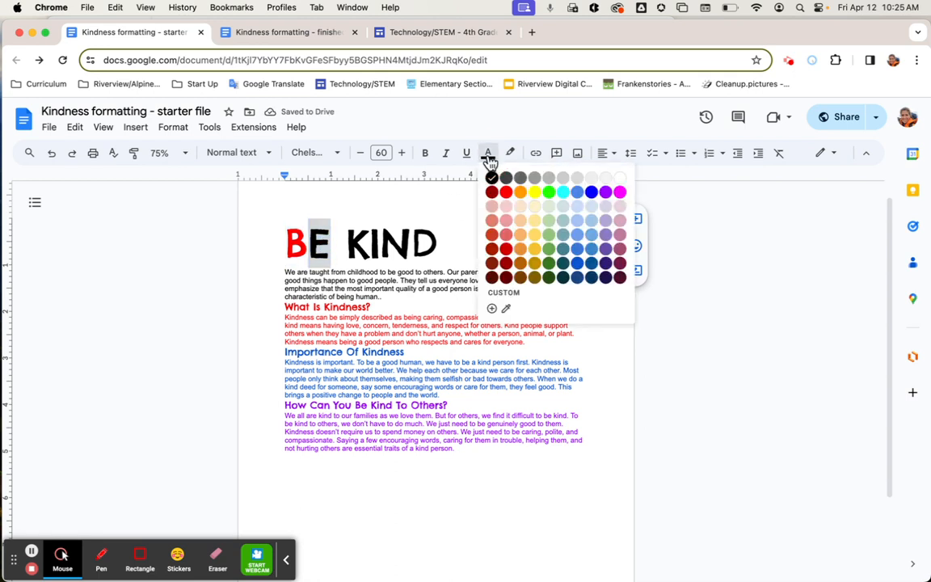
click(523, 192)
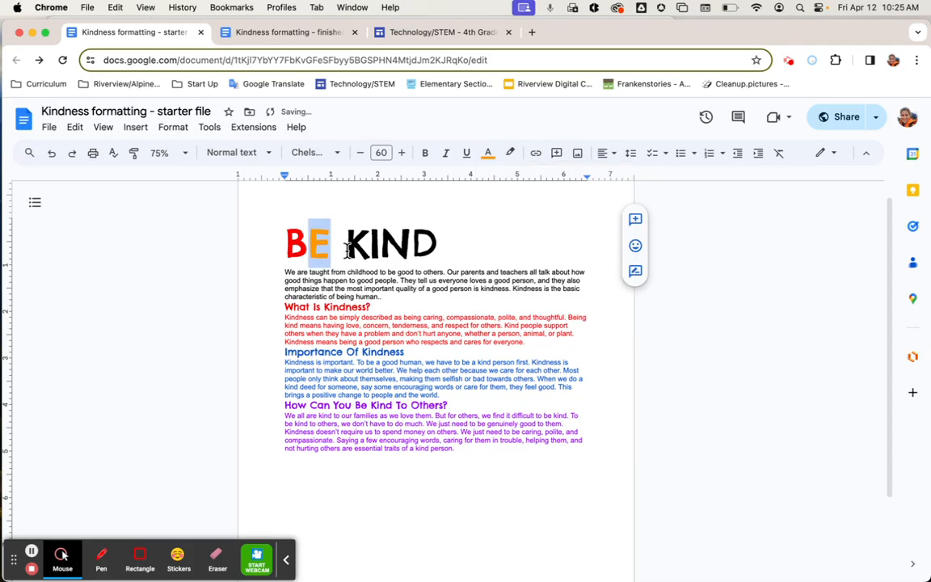
Color the K of the title green and undo the accidental move of that letter.
drag(348, 243, 370, 242)
click(486, 157)
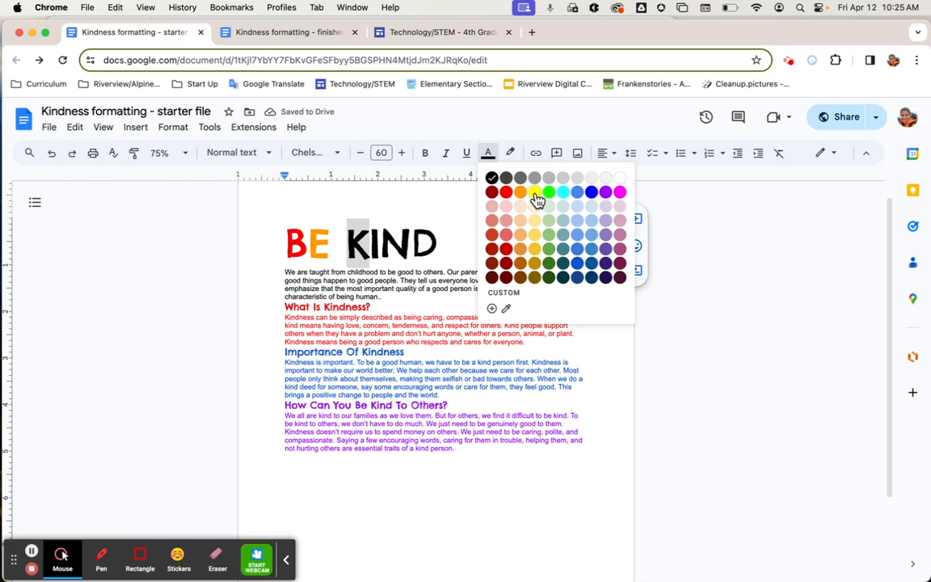
click(548, 192)
drag(363, 240, 378, 239)
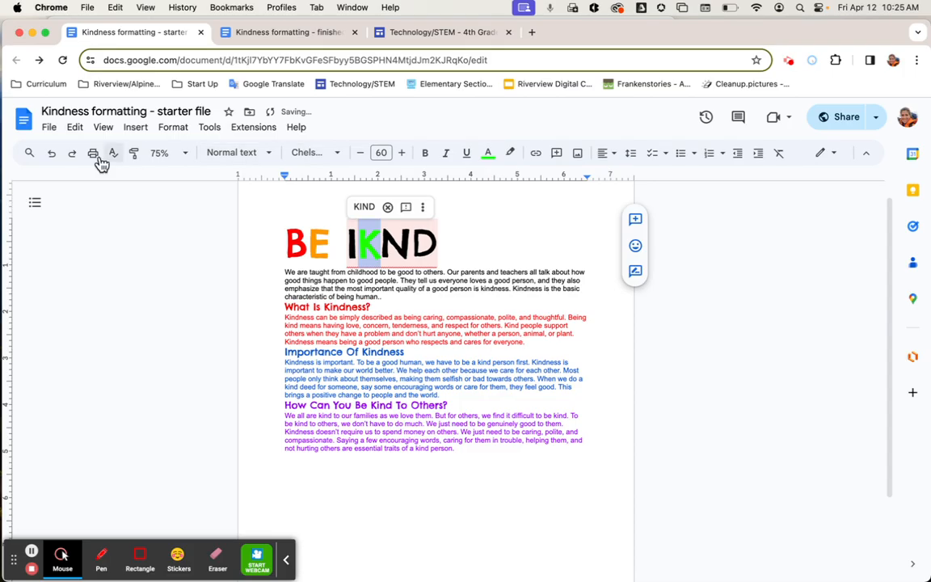
click(52, 153)
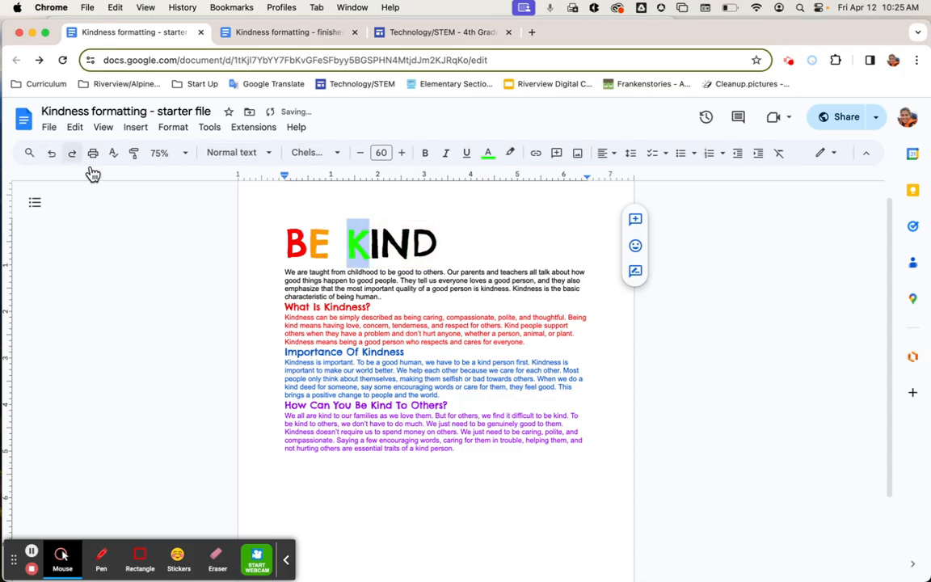
Color the I of KIND in the title dark blue.
click(380, 246)
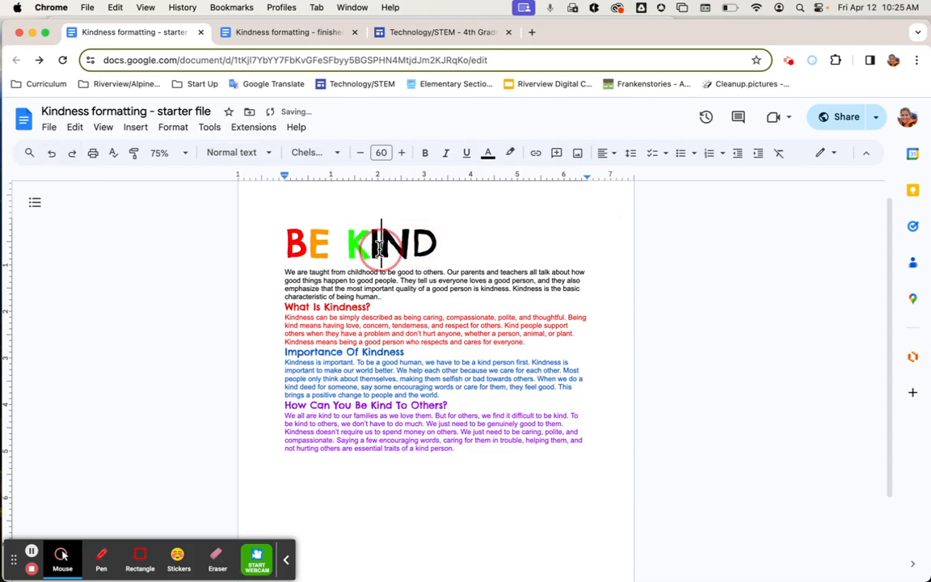
drag(379, 246, 373, 241)
click(487, 153)
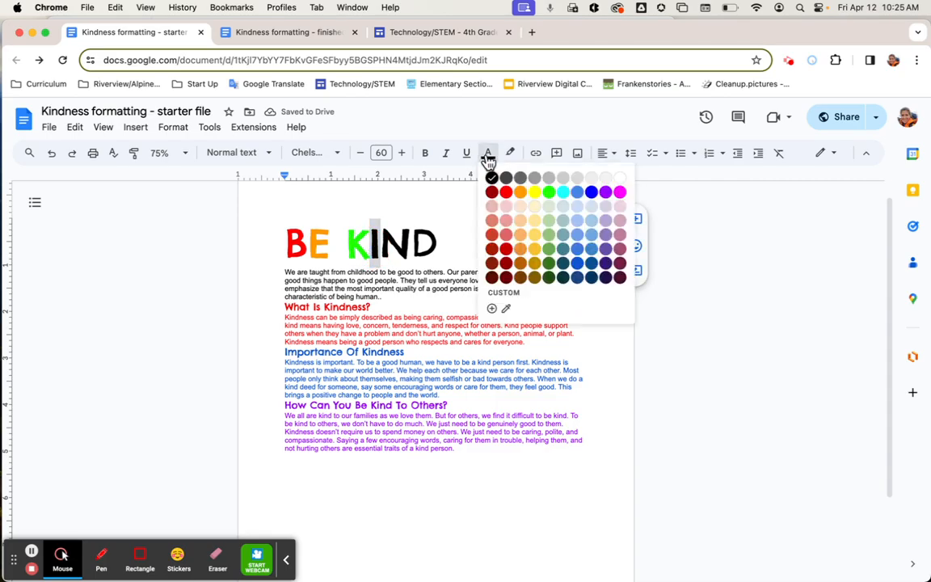
click(594, 193)
Recolor the I of KIND in the title with a lighter blue.
drag(383, 242, 398, 243)
click(383, 241)
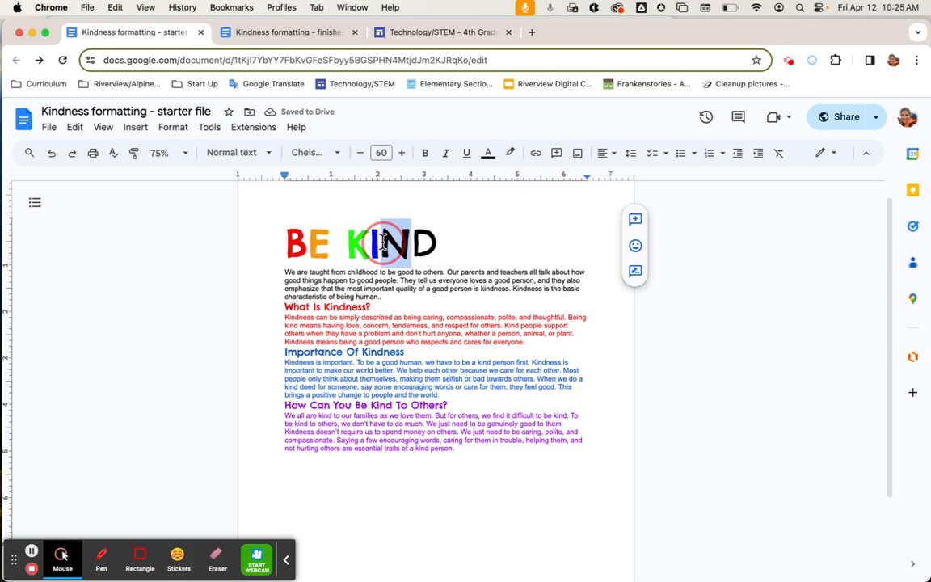
drag(383, 241, 372, 236)
click(488, 153)
click(579, 193)
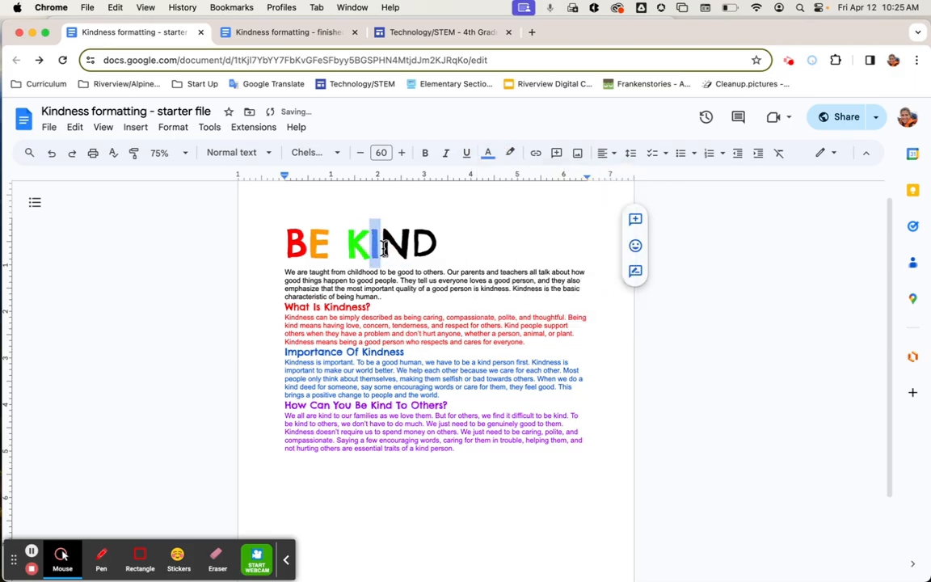
Color the N of KIND in the title dark blue and the D purple.
drag(383, 241, 410, 240)
click(488, 154)
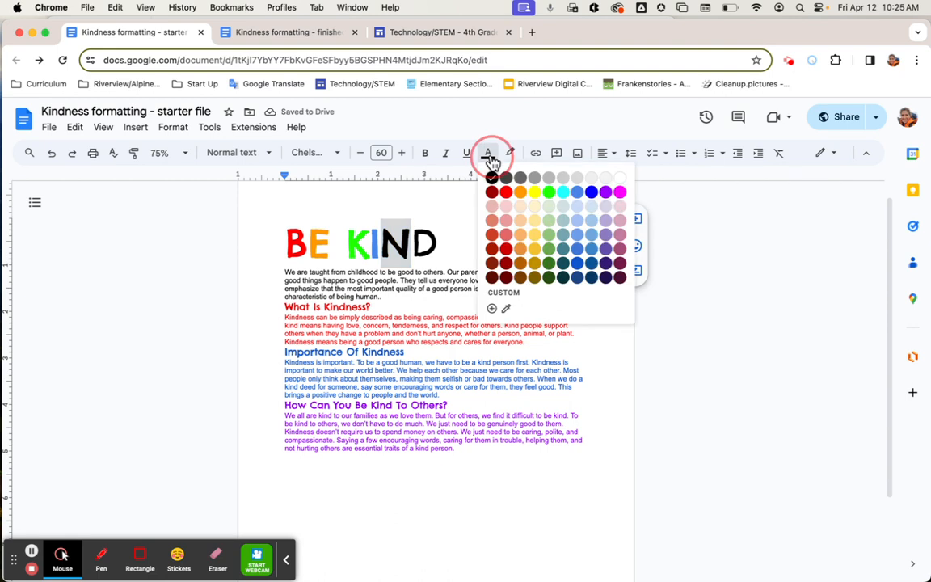
click(592, 192)
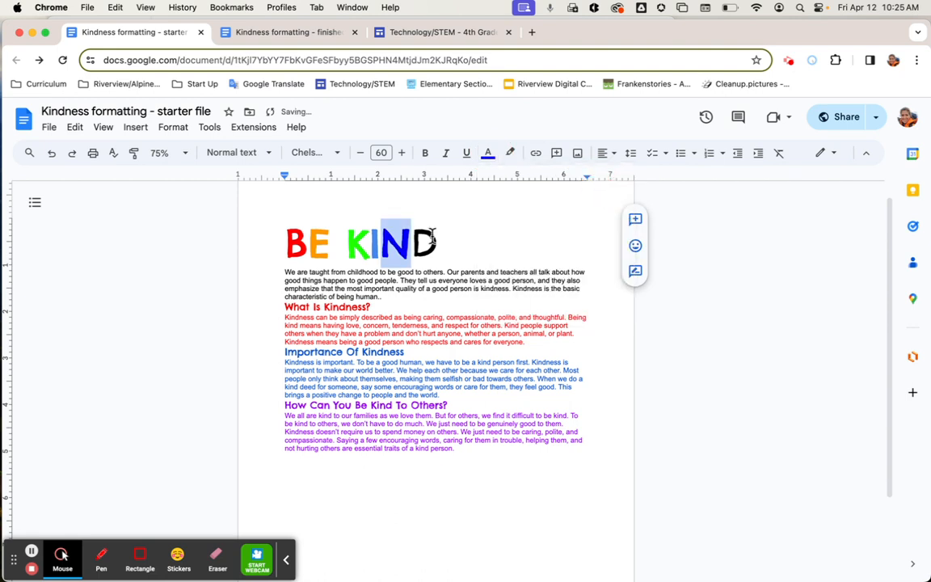
click(414, 241)
drag(414, 241, 435, 241)
click(489, 154)
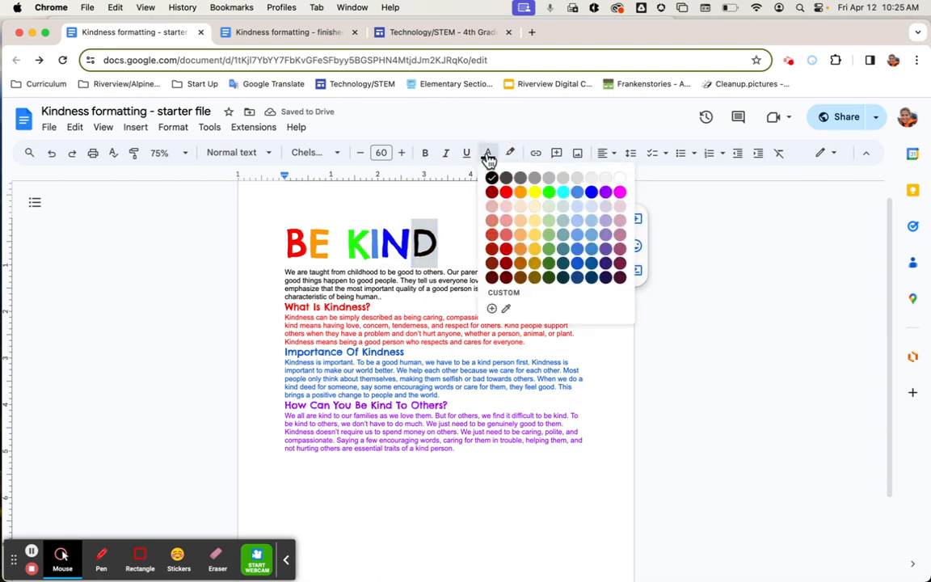
click(612, 191)
click(451, 289)
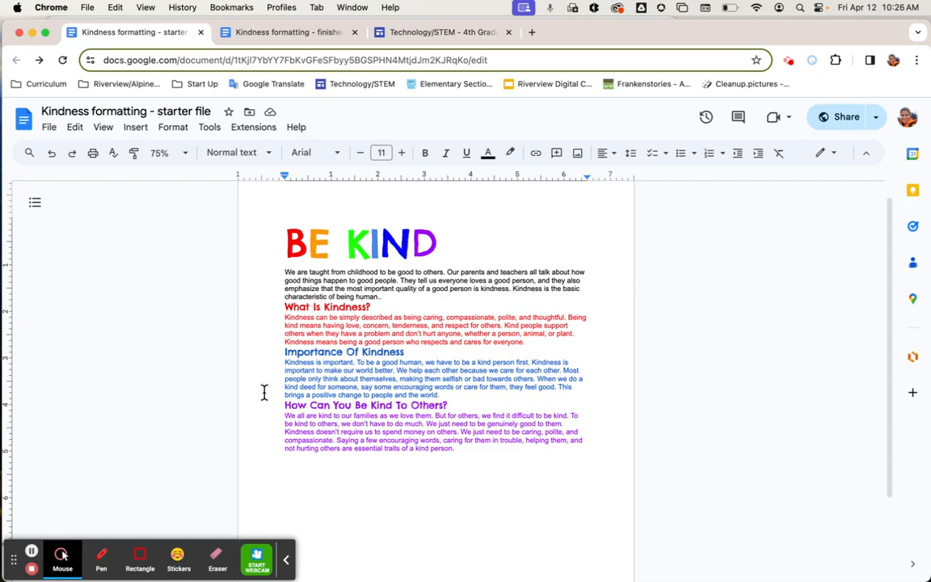
Check the title and intro alignment in the finished example and center the starter file's BE KIND title and intro paragraph.
click(258, 37)
drag(360, 242, 542, 322)
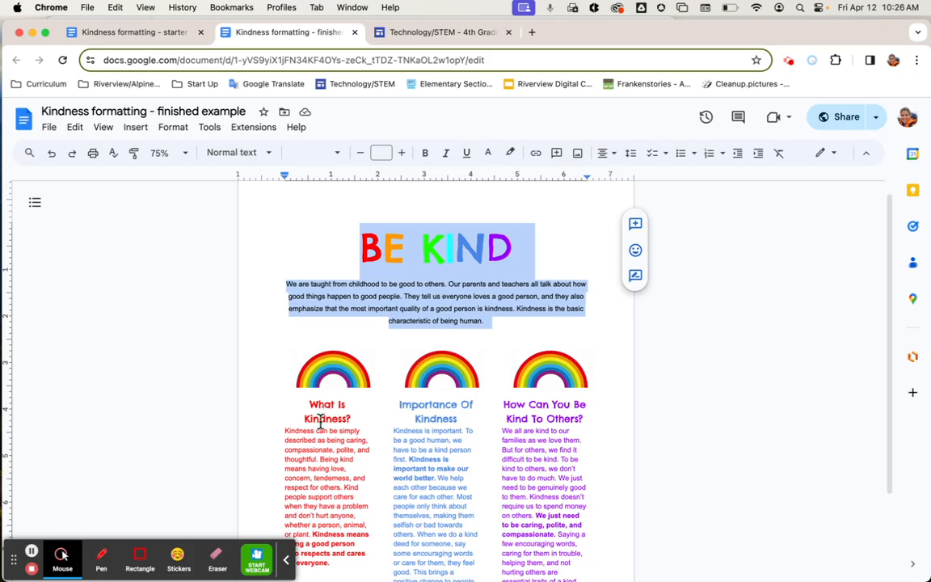
click(141, 33)
drag(284, 242, 402, 294)
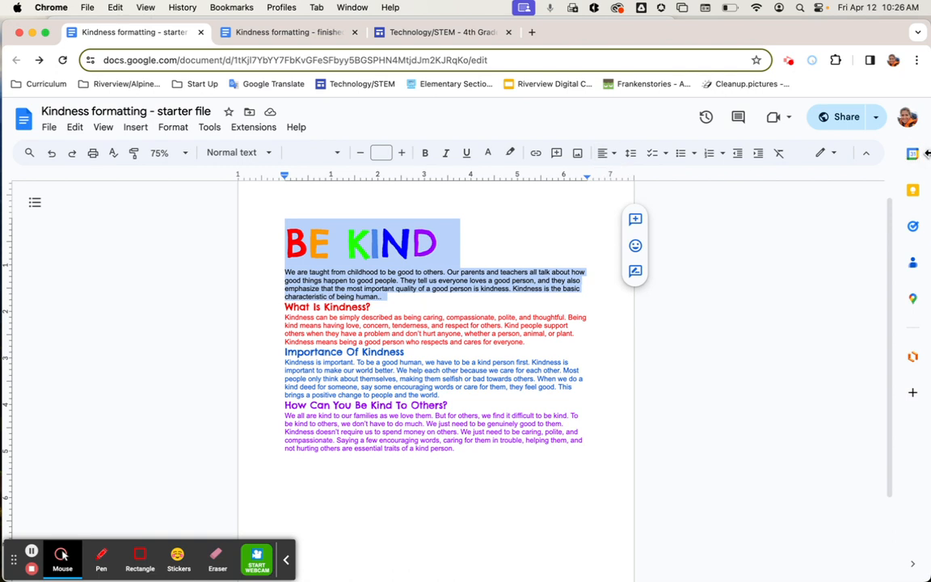
drag(927, 154, 629, 185)
click(428, 155)
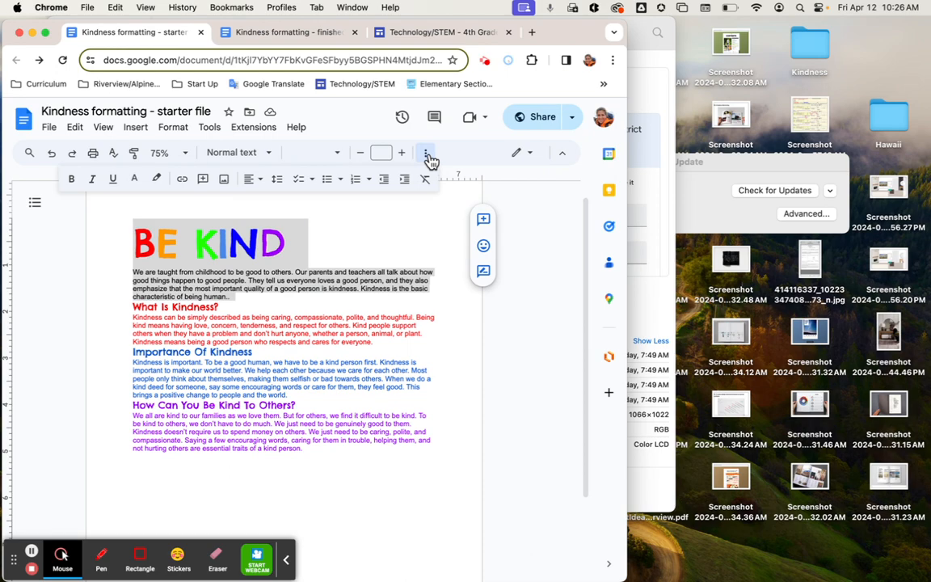
click(259, 181)
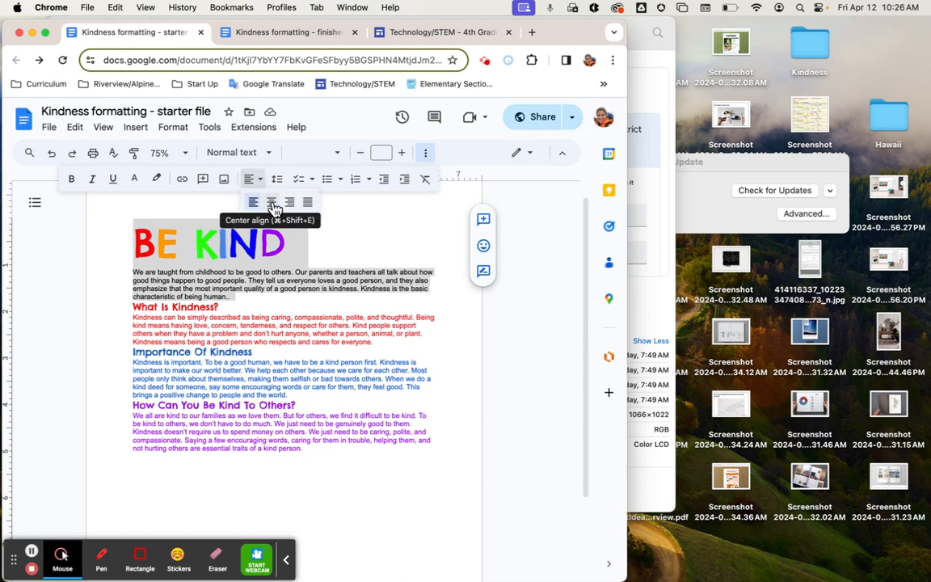
click(271, 202)
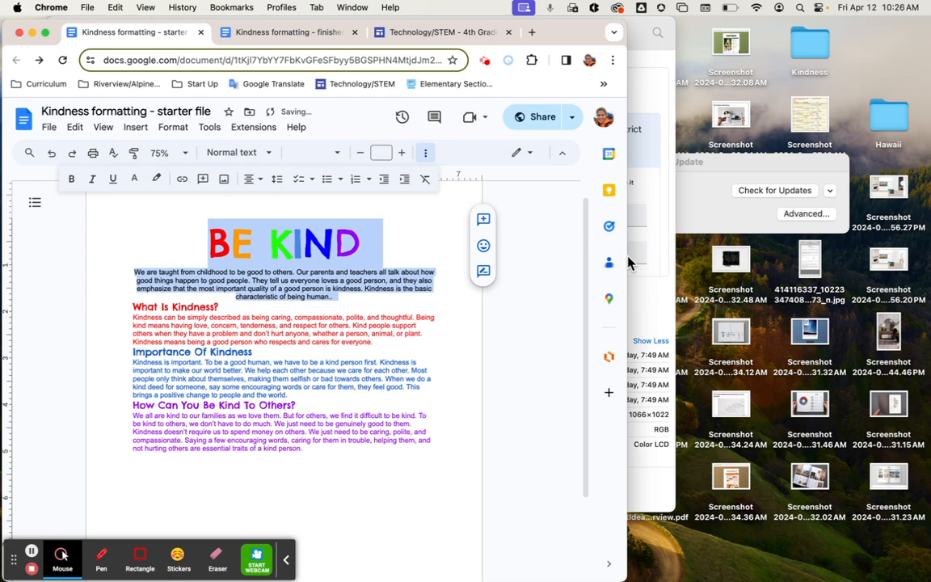
drag(626, 255, 922, 263)
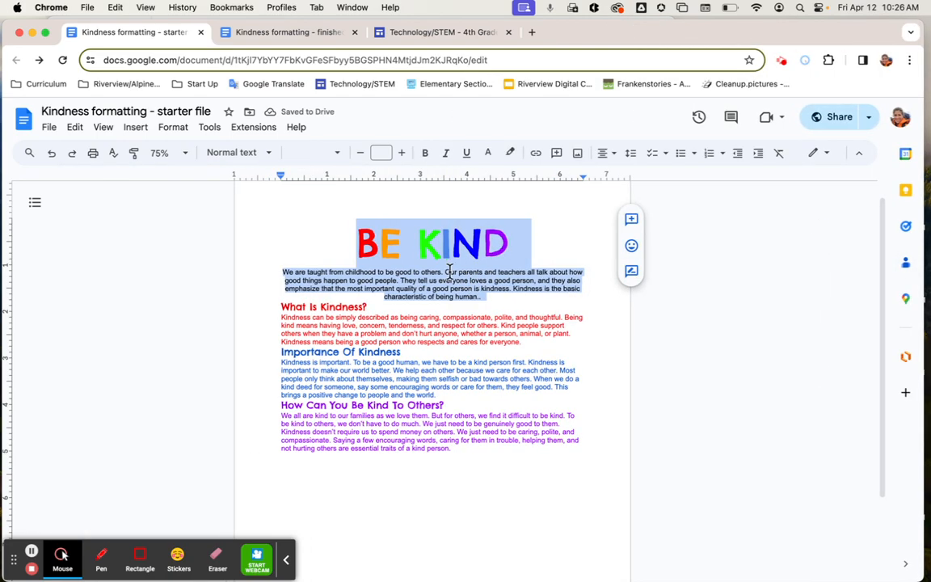
click(441, 270)
Center the "What Is Kindness?", "Importance Of Kindness" and "How Can You Be Kind To Others?" headings.
click(279, 306)
drag(280, 307, 372, 307)
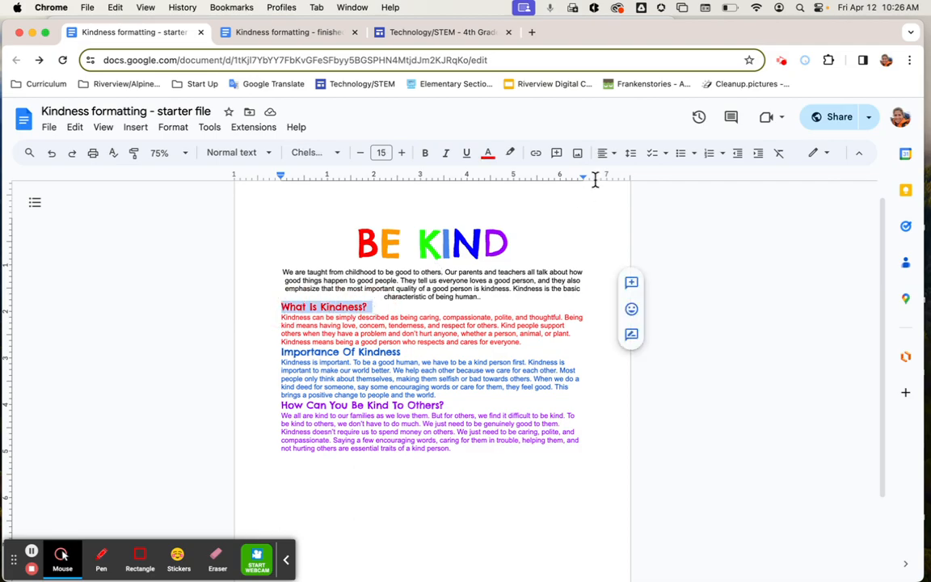
click(615, 155)
click(627, 178)
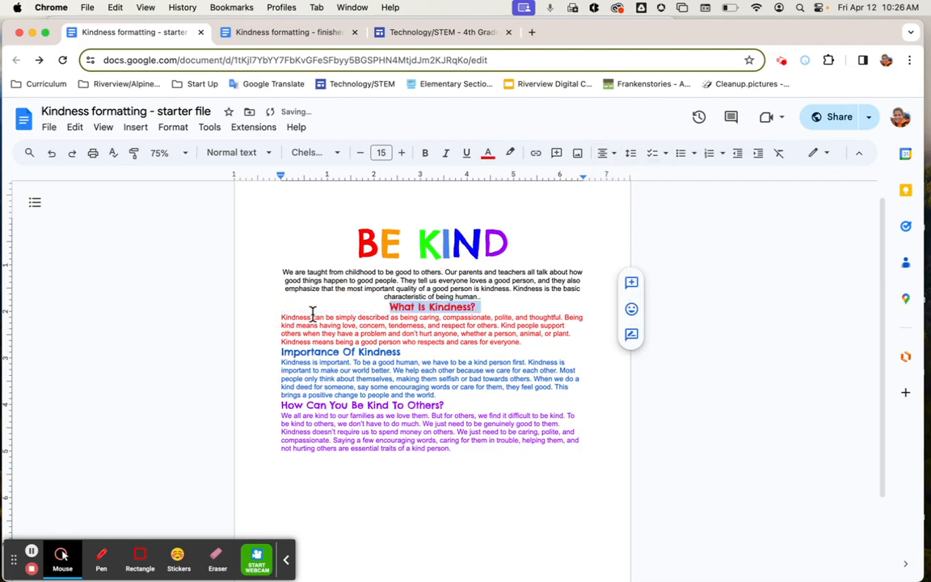
drag(282, 352, 401, 353)
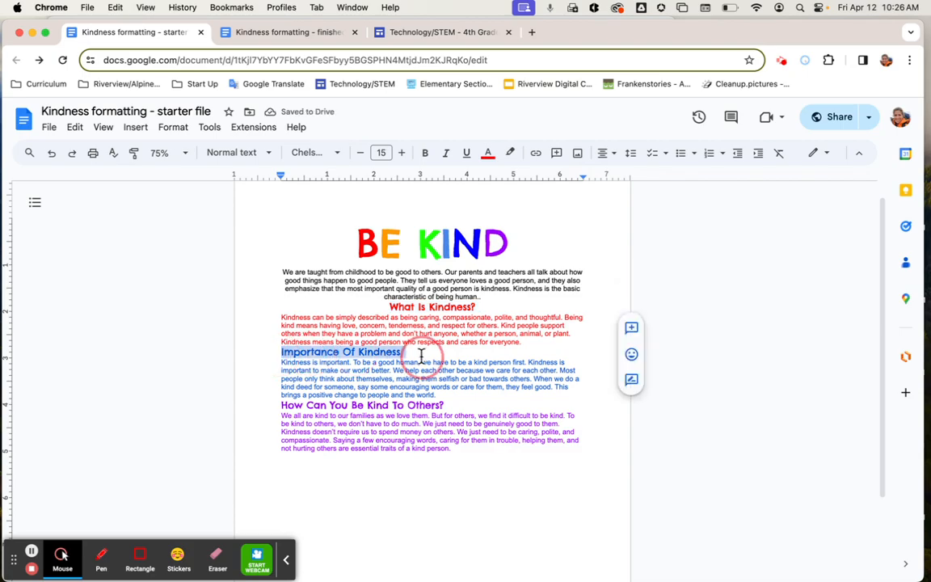
click(616, 154)
click(627, 178)
drag(280, 406, 461, 402)
click(612, 155)
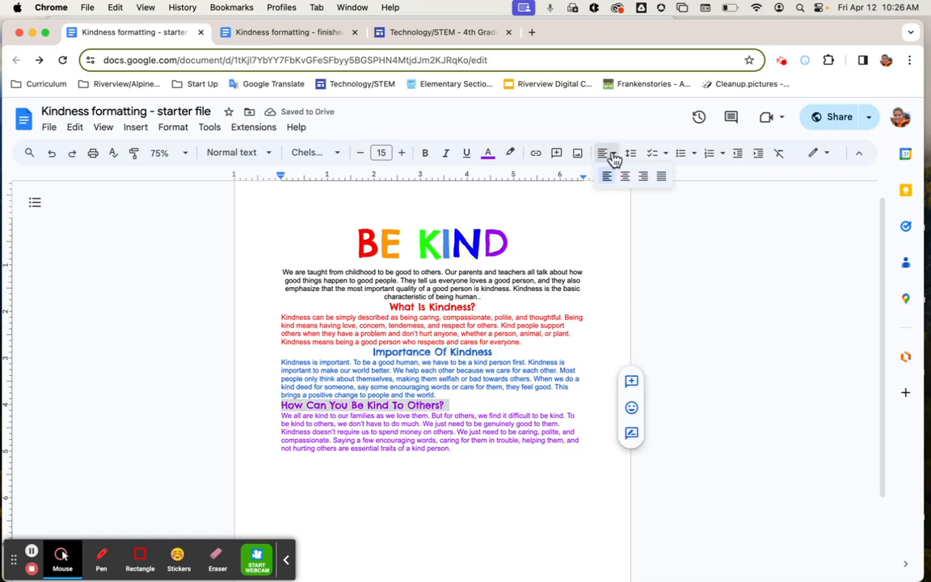
click(629, 180)
click(519, 354)
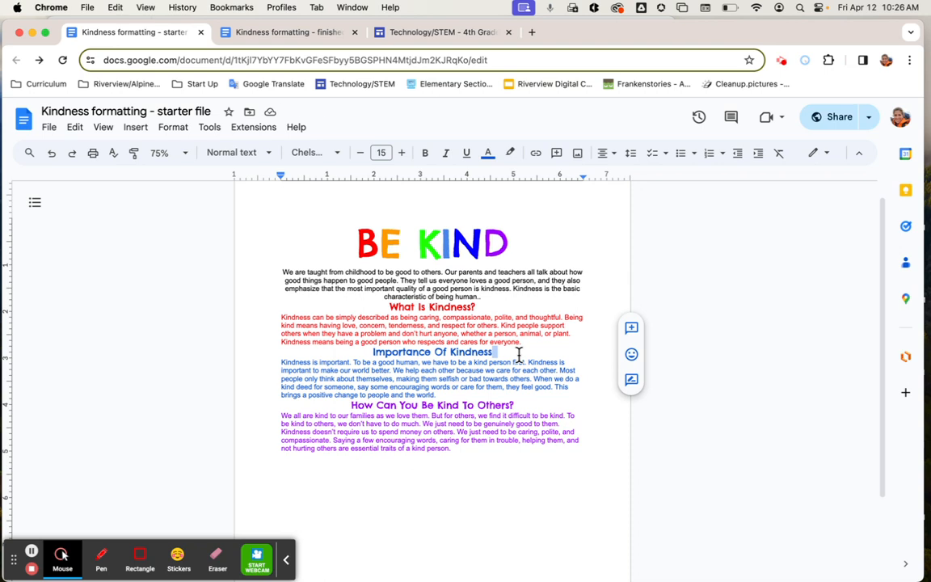
Lay out the three sections below the intro paragraph, headings and body text, in three columns.
click(388, 308)
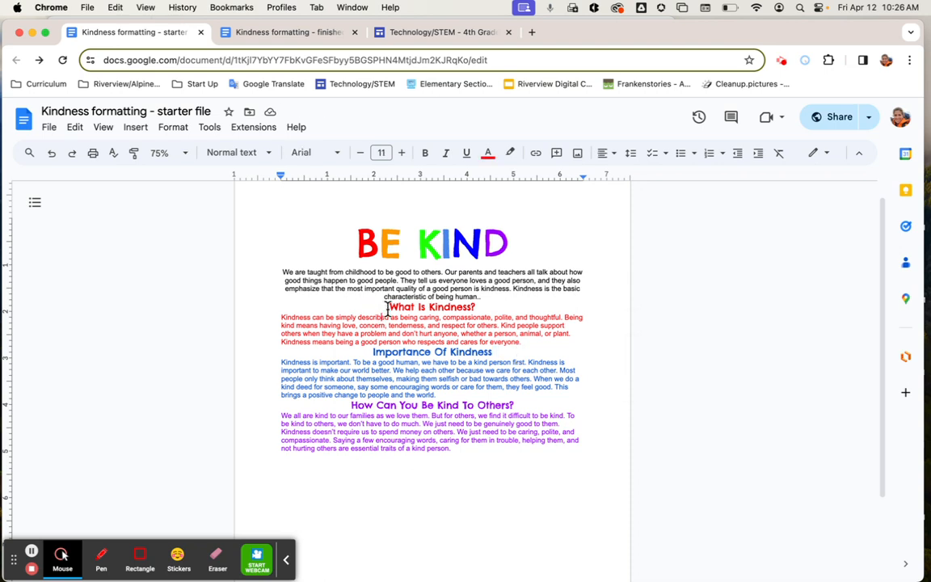
drag(387, 308, 496, 494)
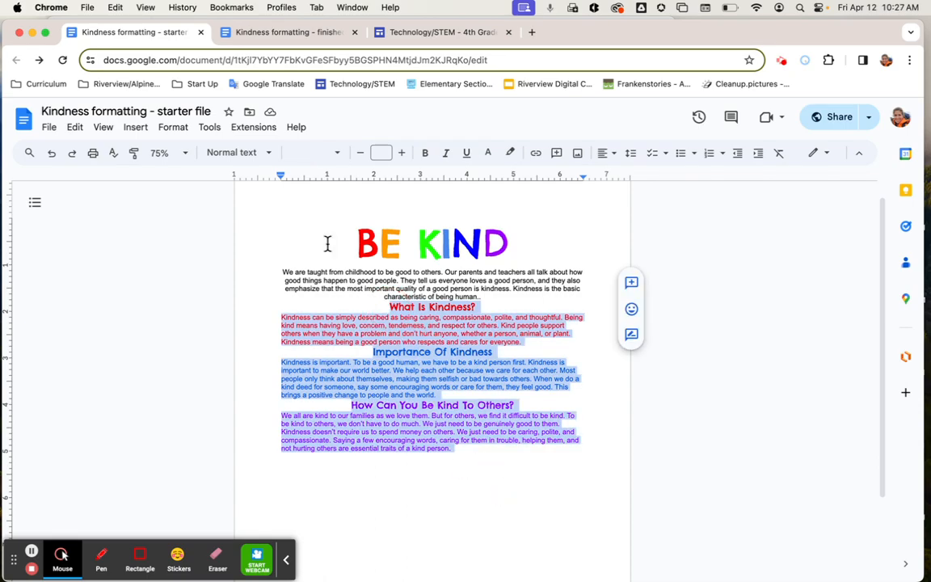
click(173, 129)
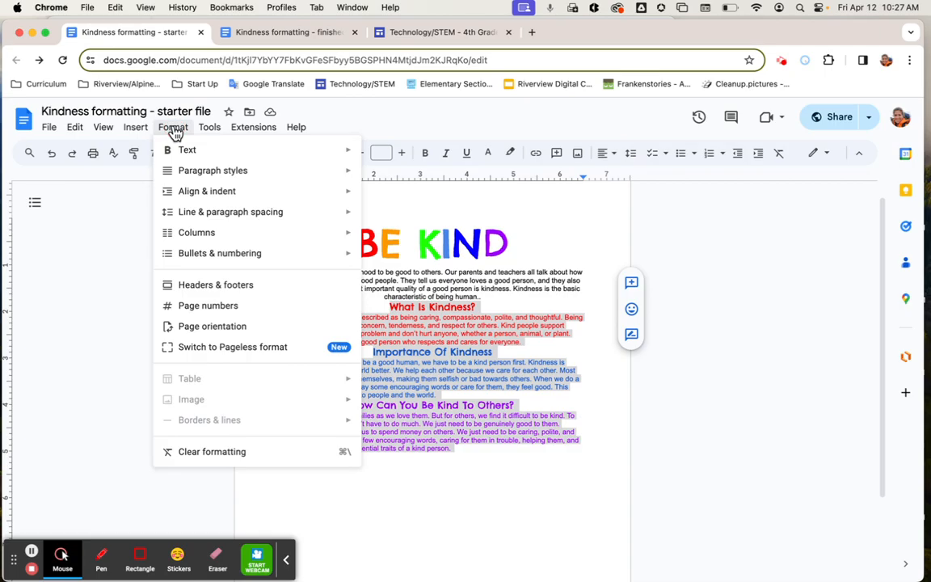
mouse_move(199, 235)
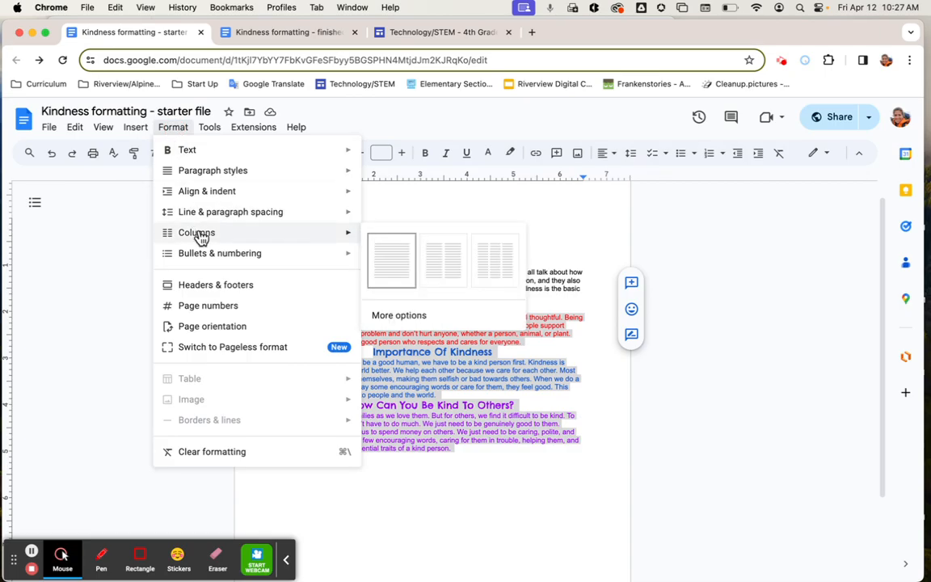
click(488, 272)
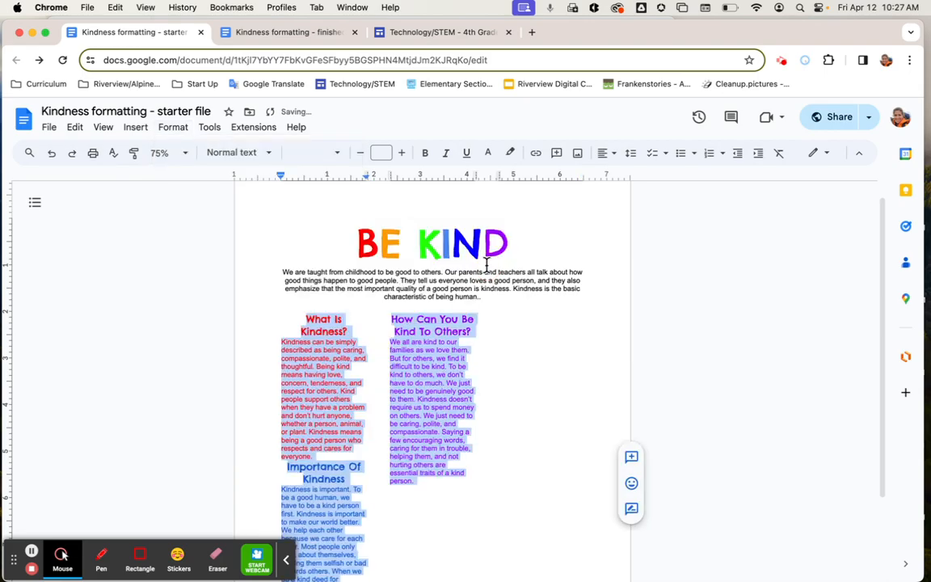
click(441, 357)
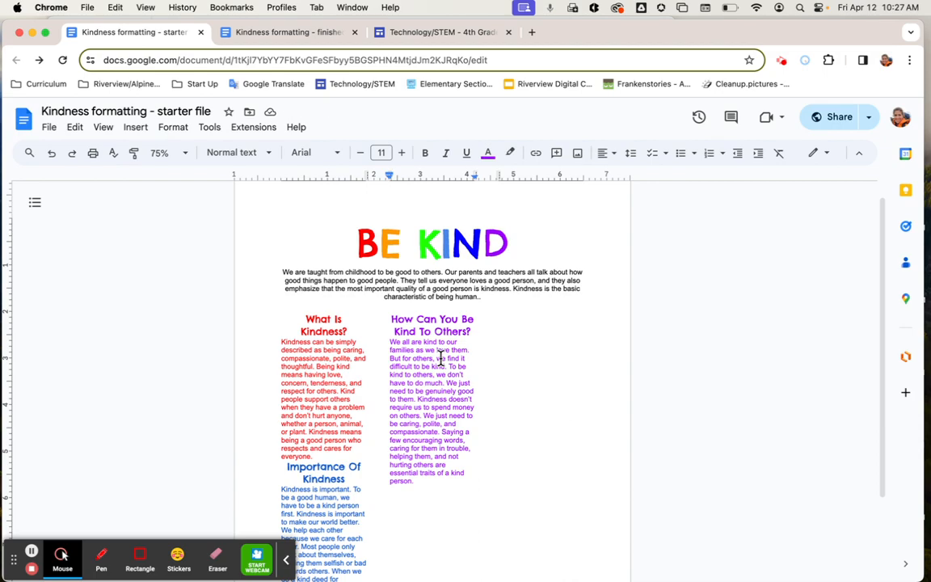
Insert a column break before the "Importance Of Kindness" heading.
click(283, 468)
click(136, 127)
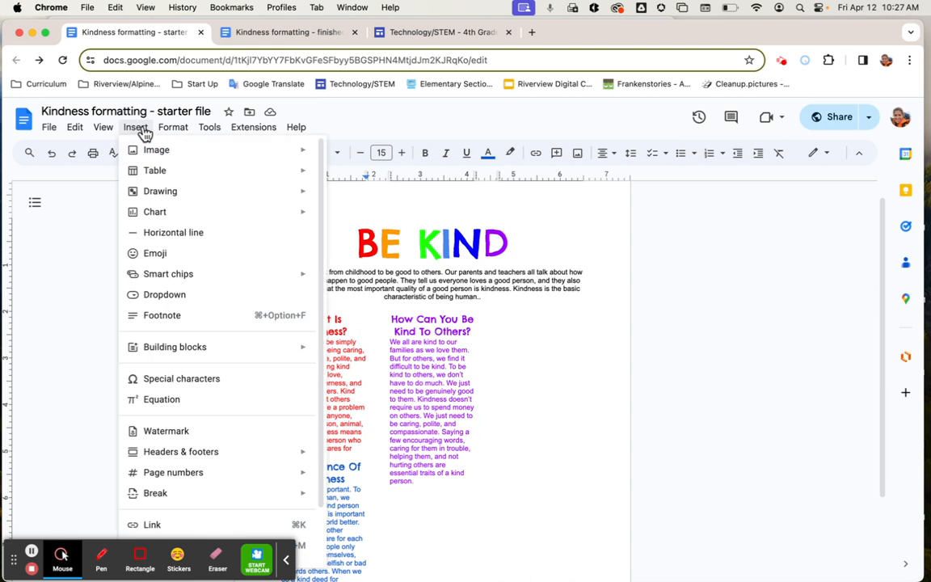
mouse_move(220, 502)
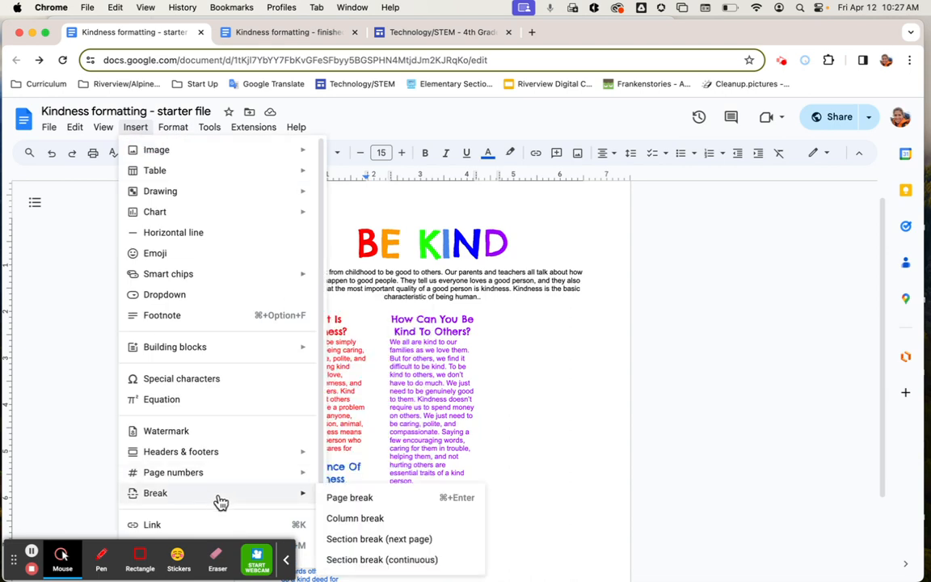
click(356, 519)
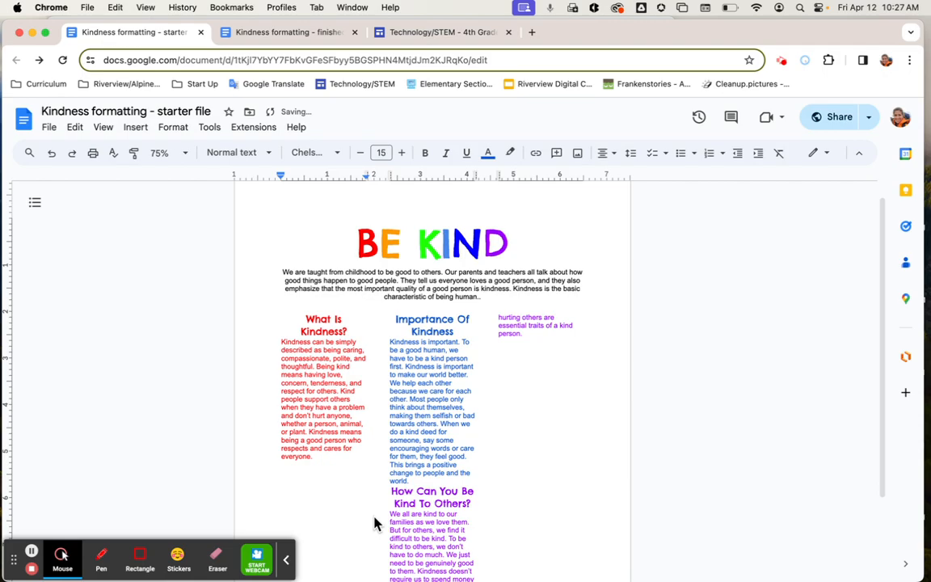
Insert a column break before the "How Can You Be Kind To Others?" heading.
click(389, 491)
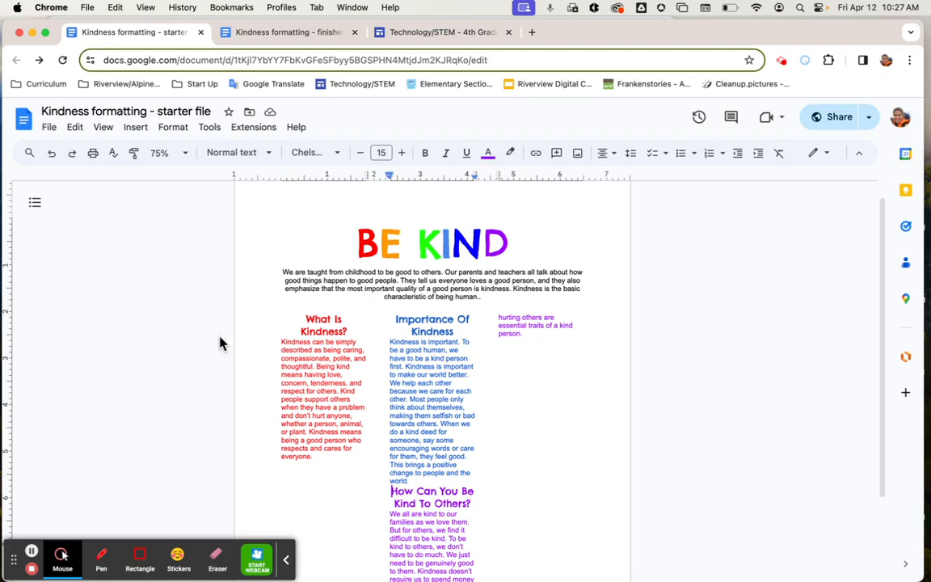
click(135, 127)
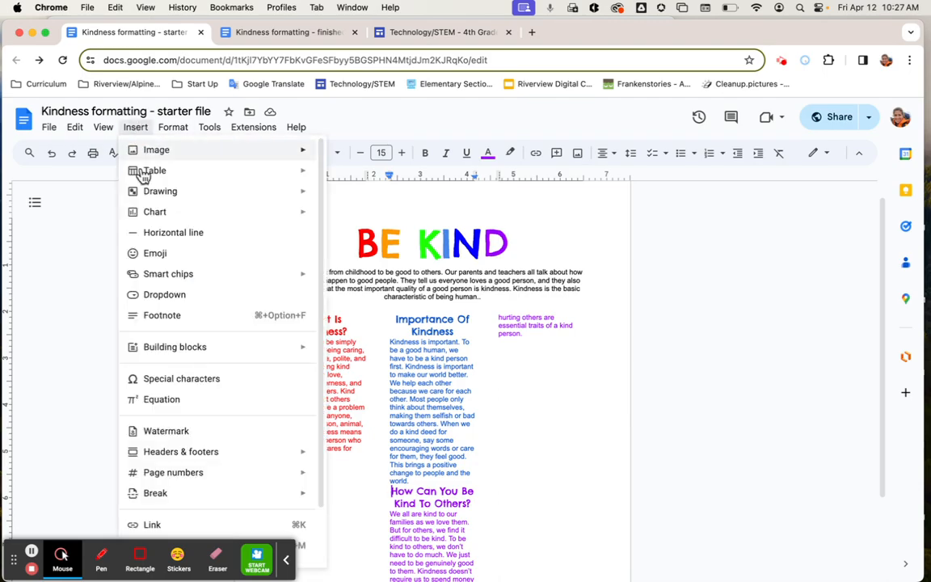
mouse_move(191, 495)
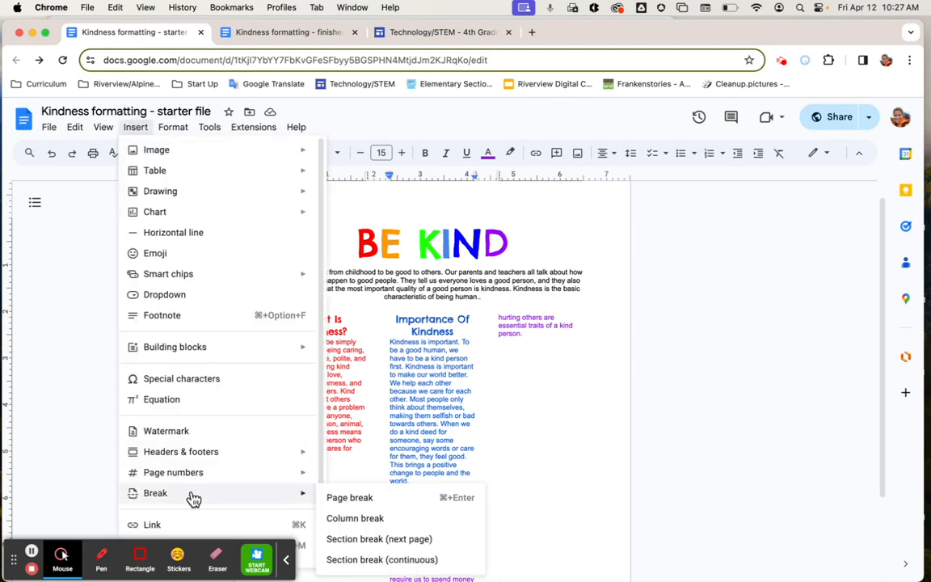
click(394, 529)
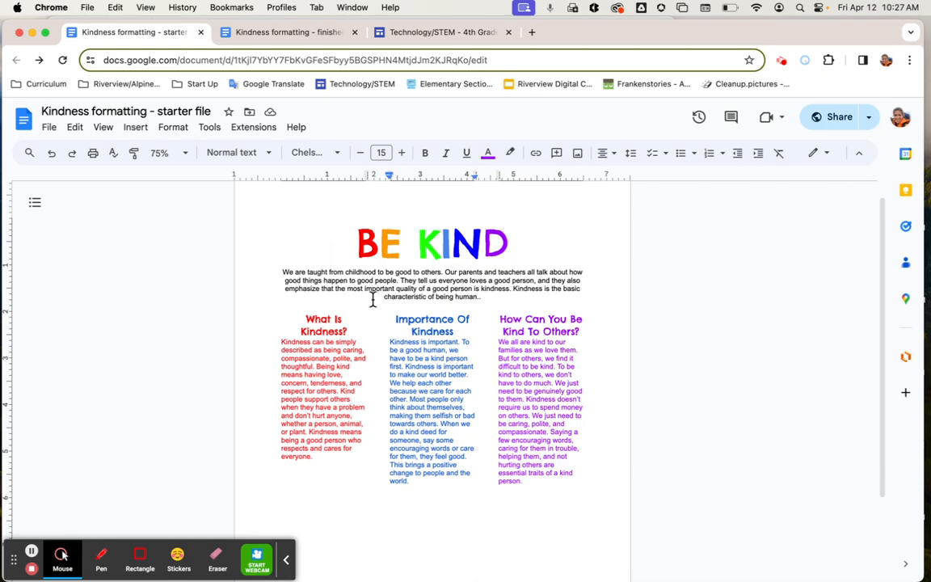
Set the intro paragraph's line spacing to 1.5, checking it against the finished example, and delete the extra period at the paragraph's end.
click(282, 274)
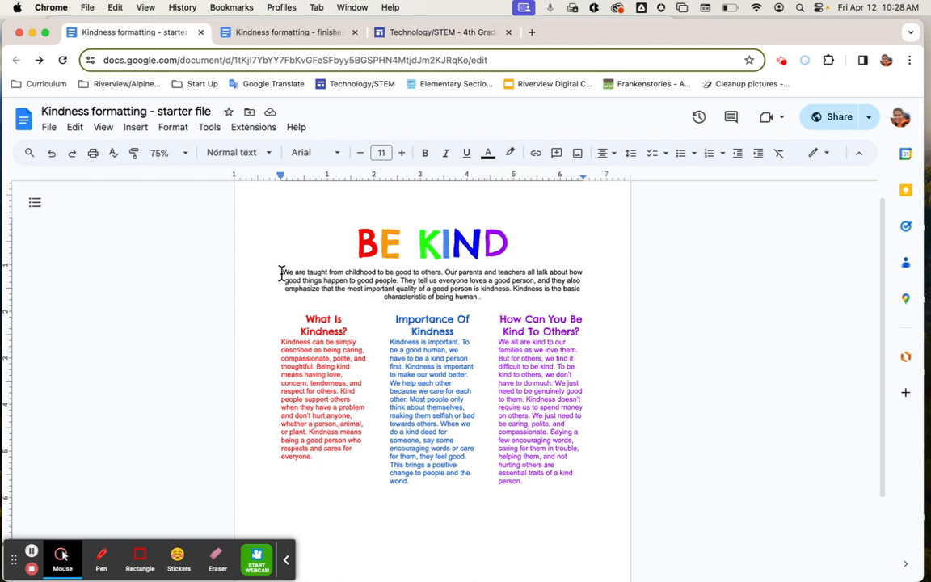
click(289, 32)
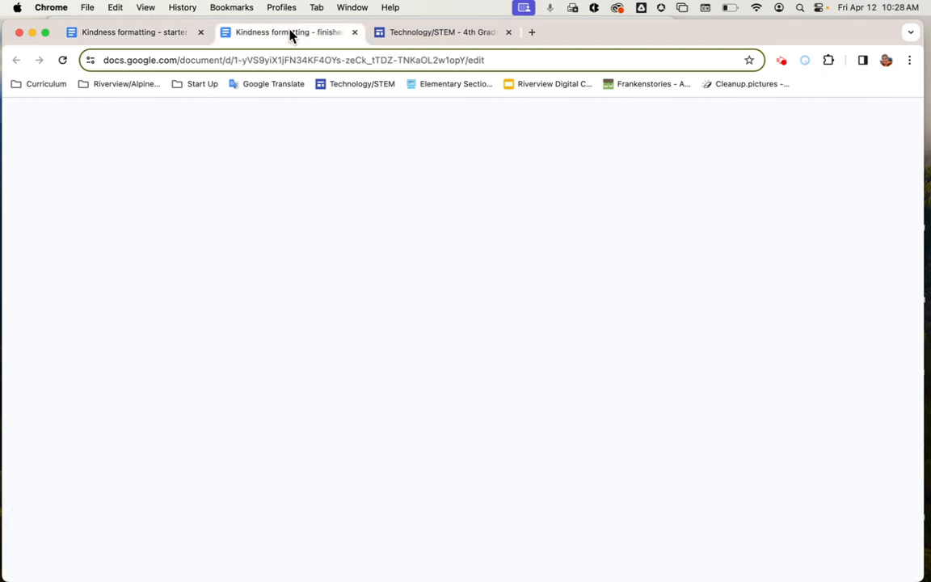
click(357, 307)
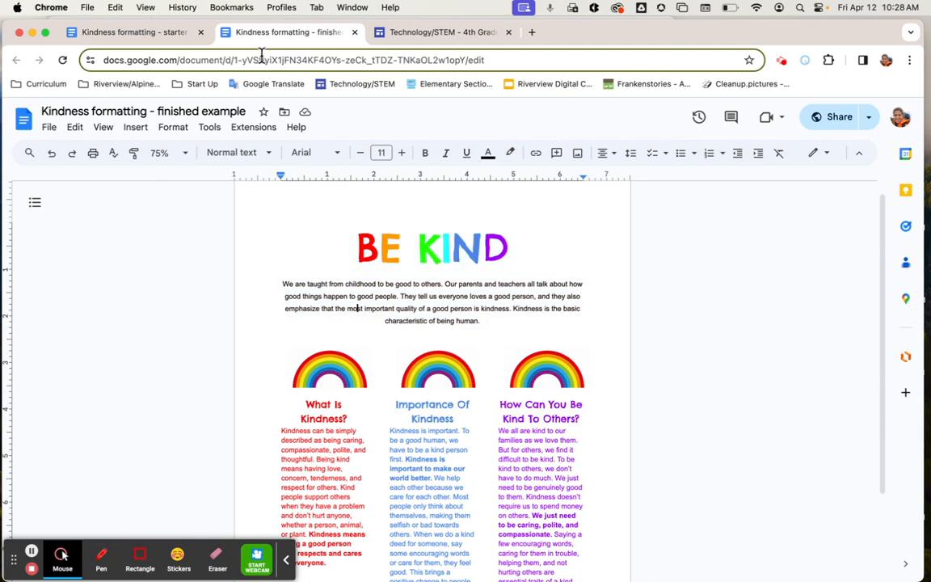
click(149, 32)
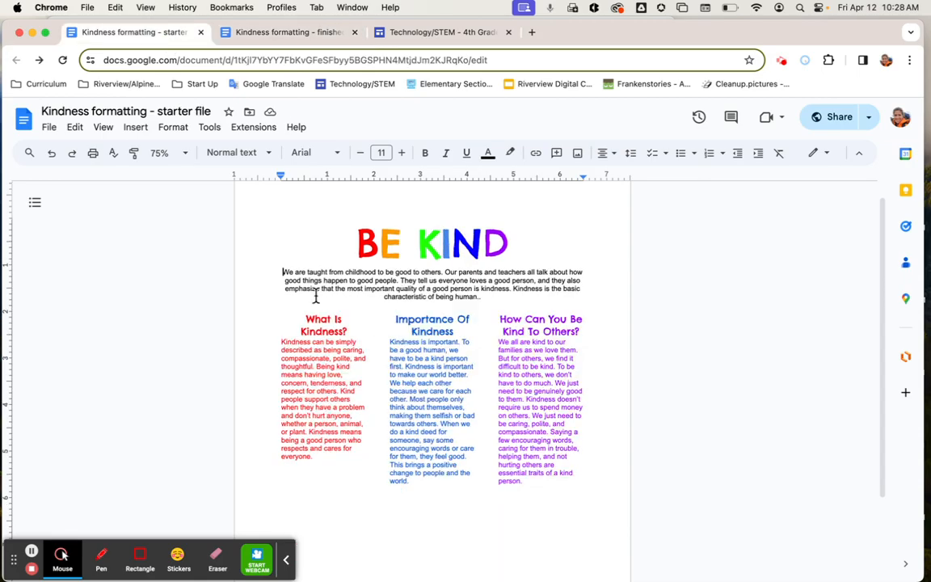
drag(277, 272, 527, 299)
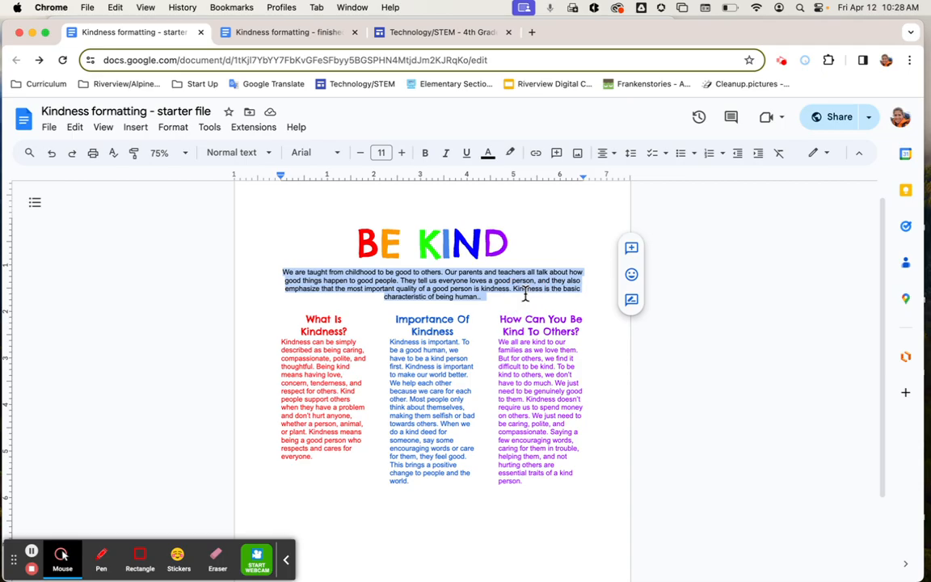
click(635, 155)
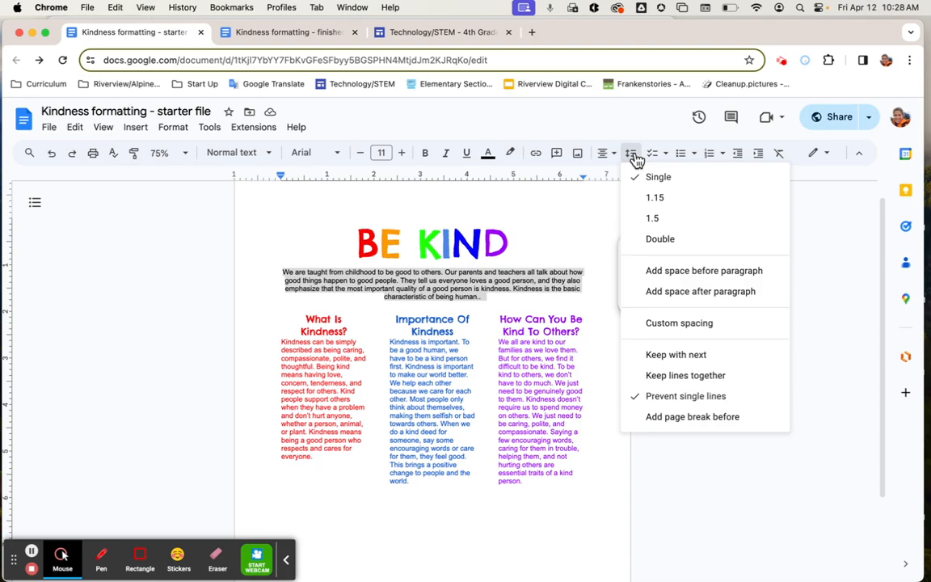
click(657, 218)
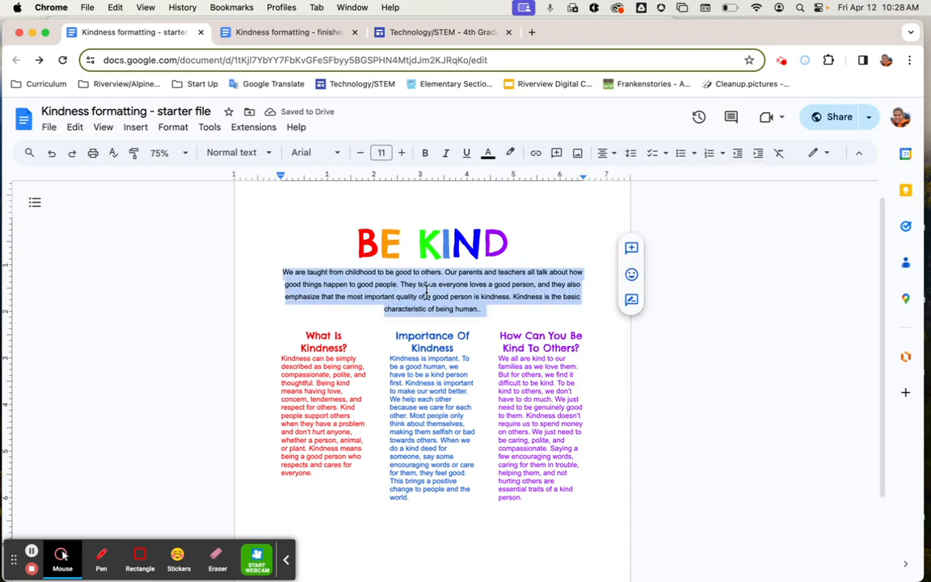
click(482, 308)
key(BackSpace)
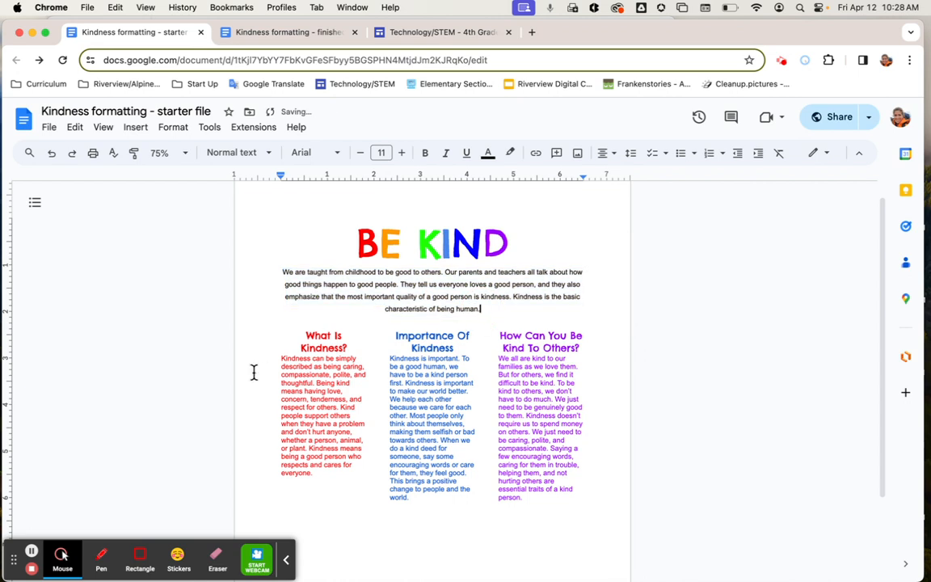
Search the web for "rainbow" images and insert the arched cartoon rainbow above the "What Is Kindness?" heading.
click(306, 335)
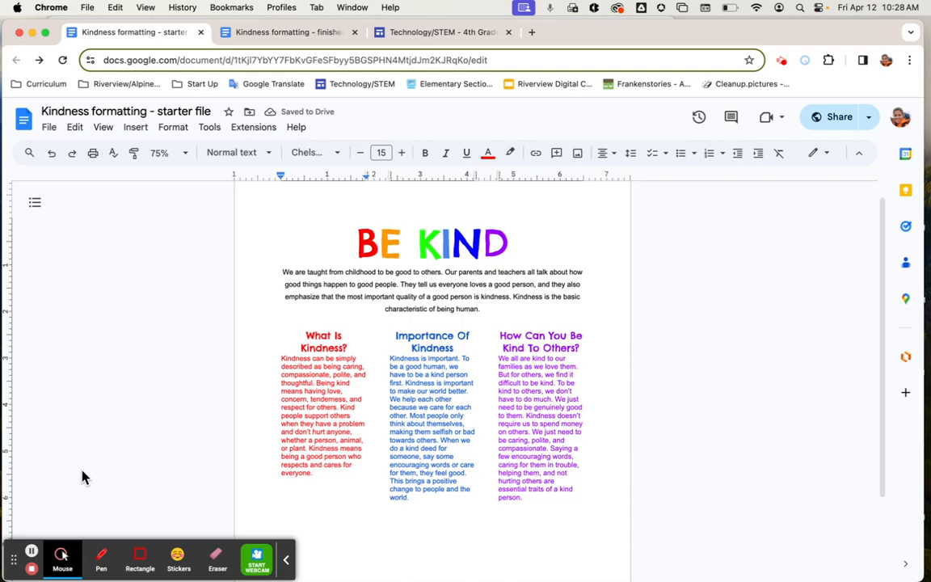
click(32, 552)
click(32, 556)
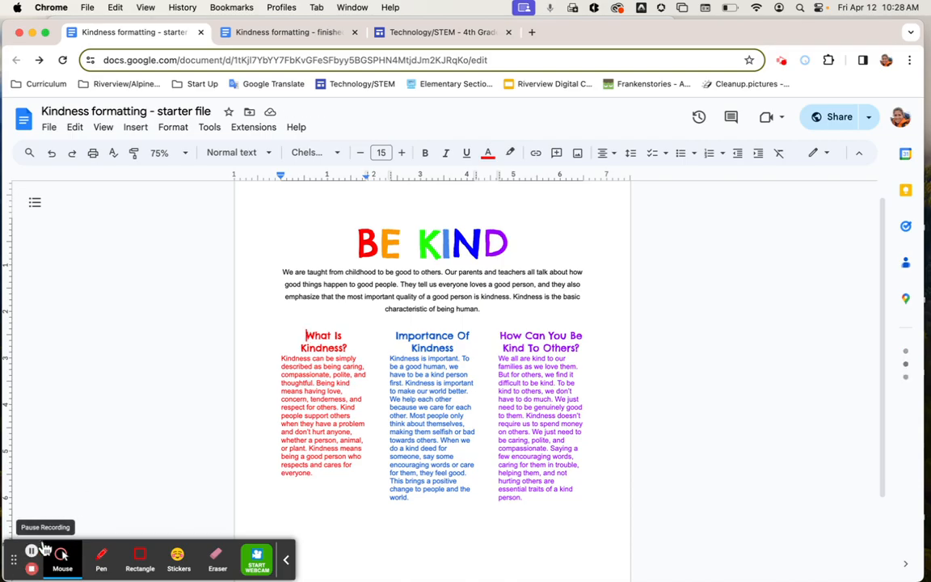
click(140, 131)
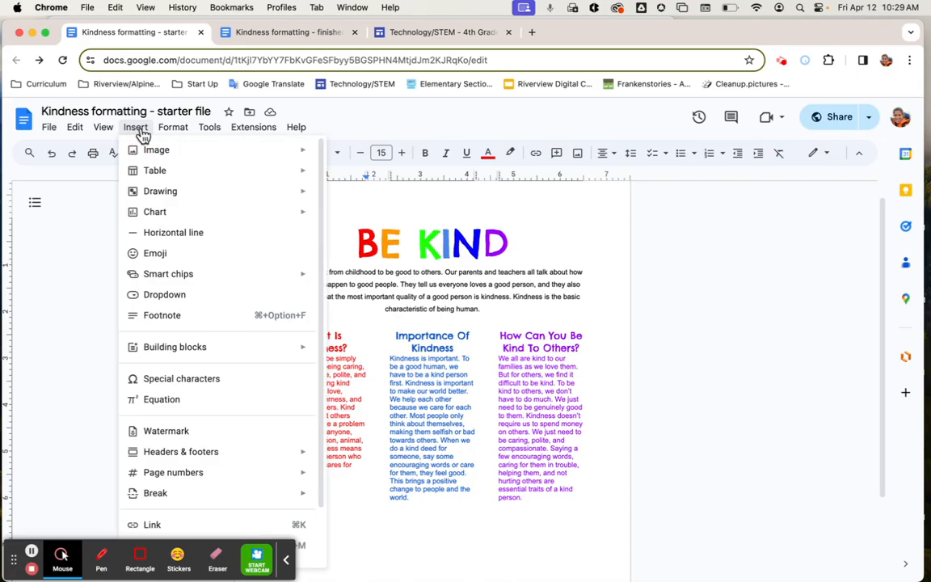
mouse_move(155, 156)
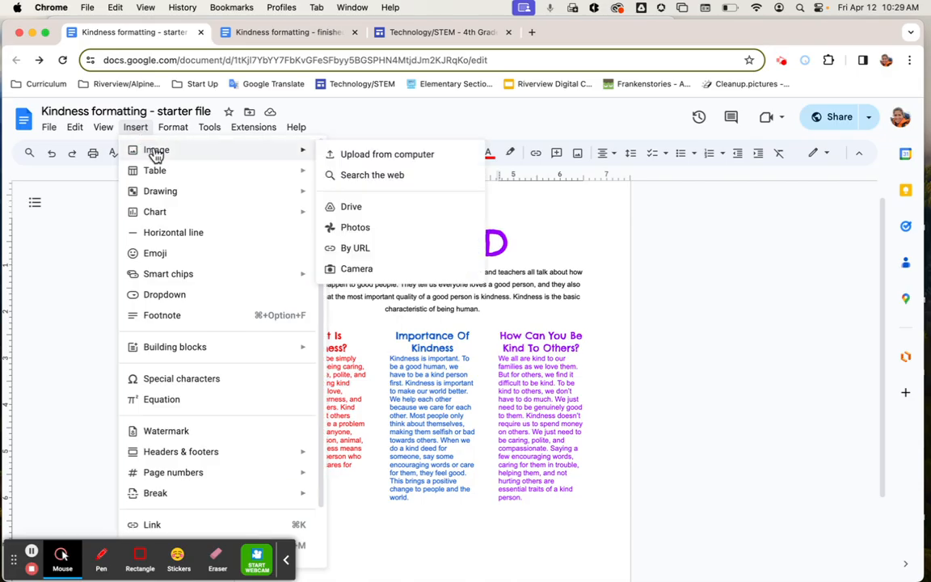
click(354, 177)
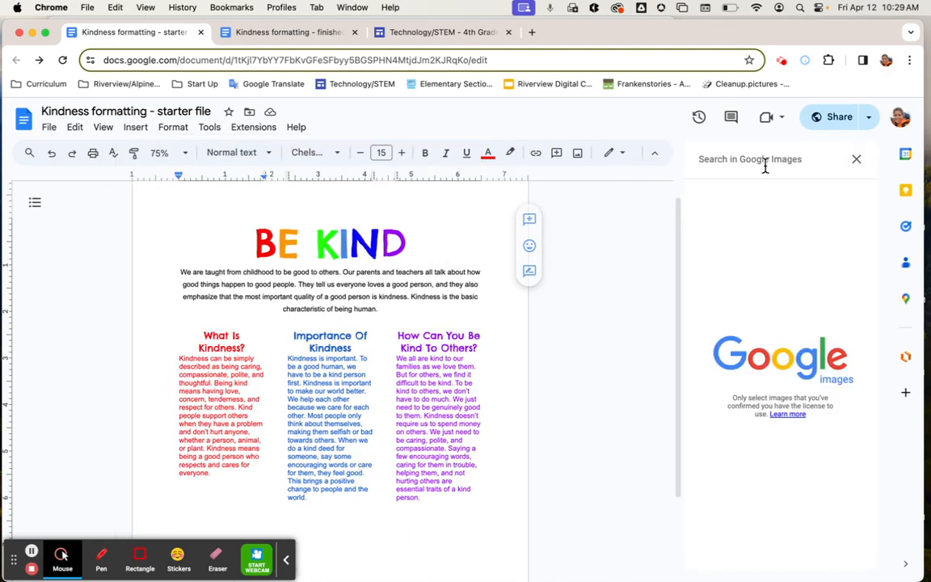
text(ra)
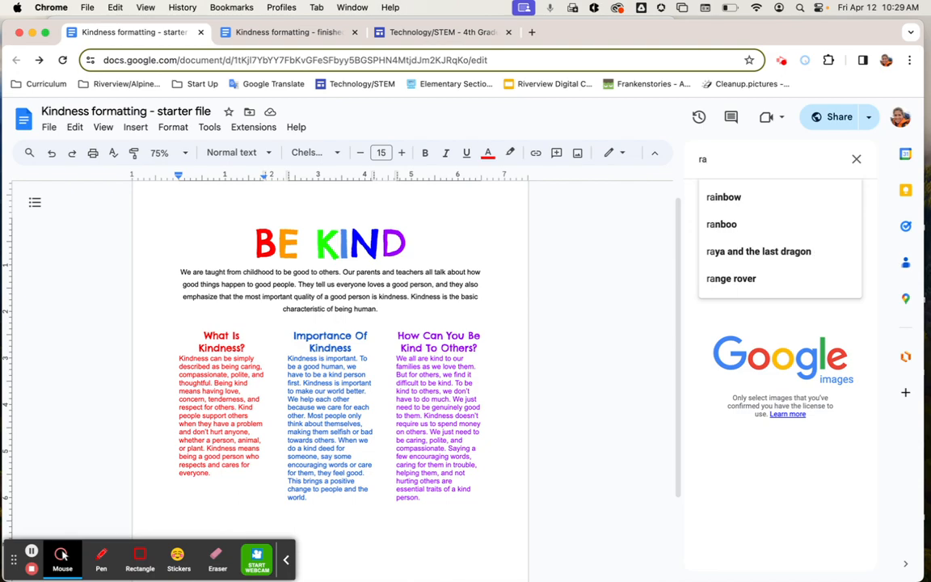
text(inbow)
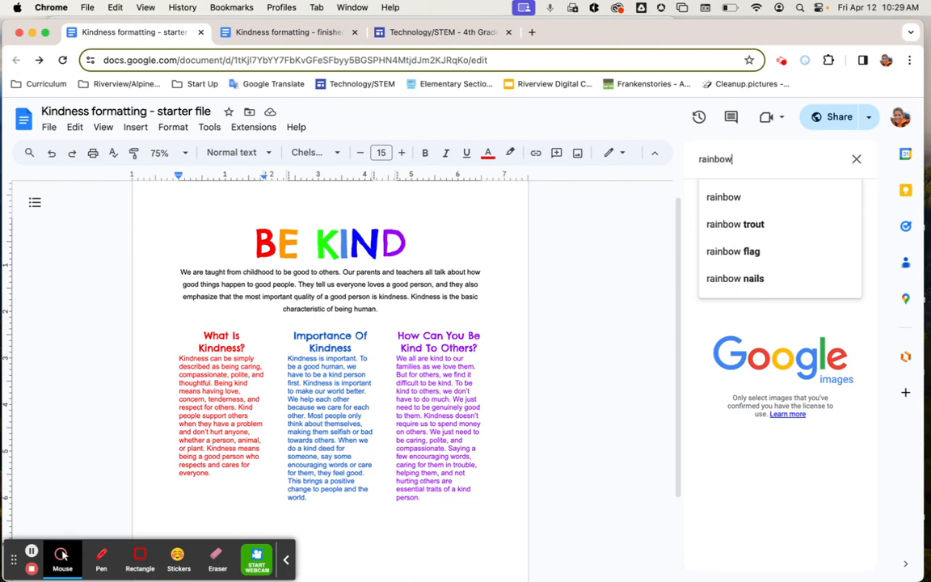
key(Return)
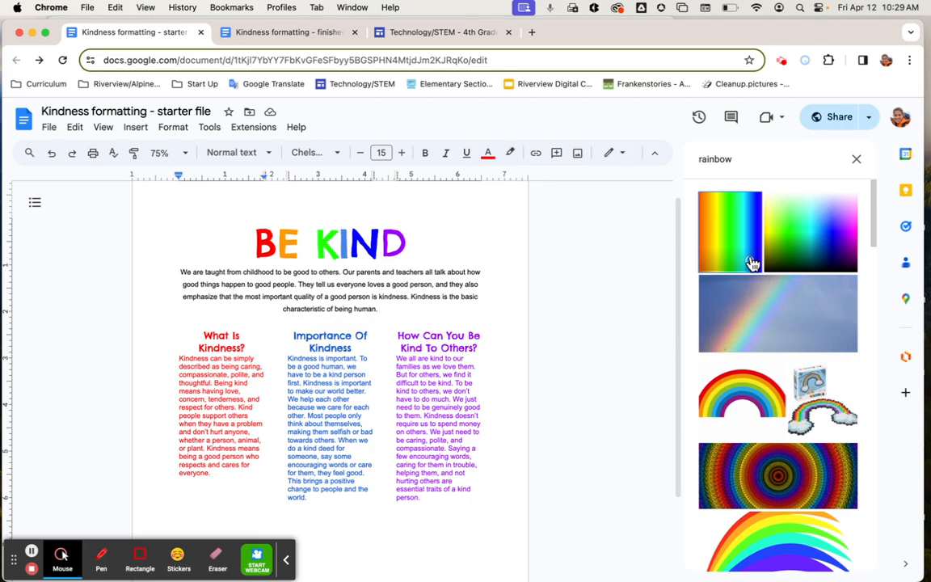
click(747, 392)
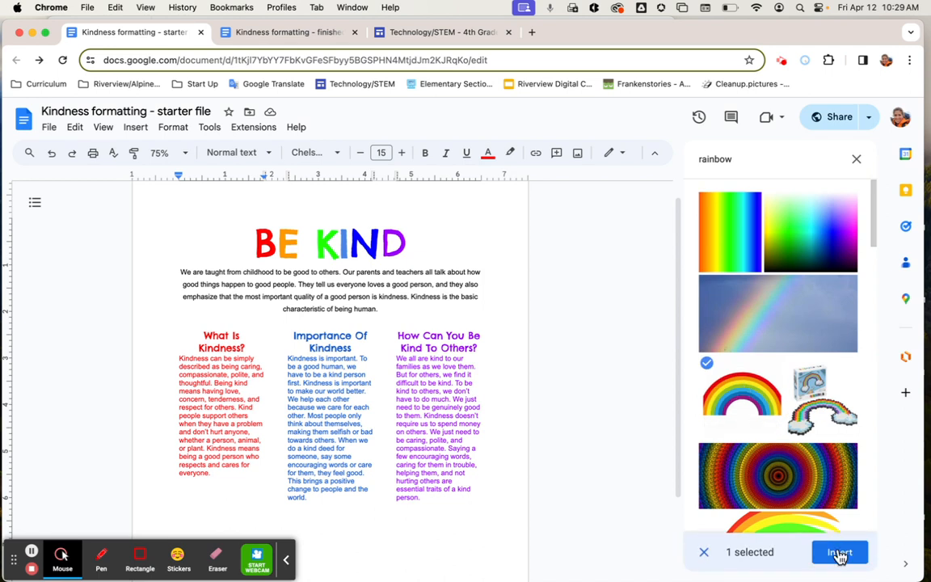
click(840, 553)
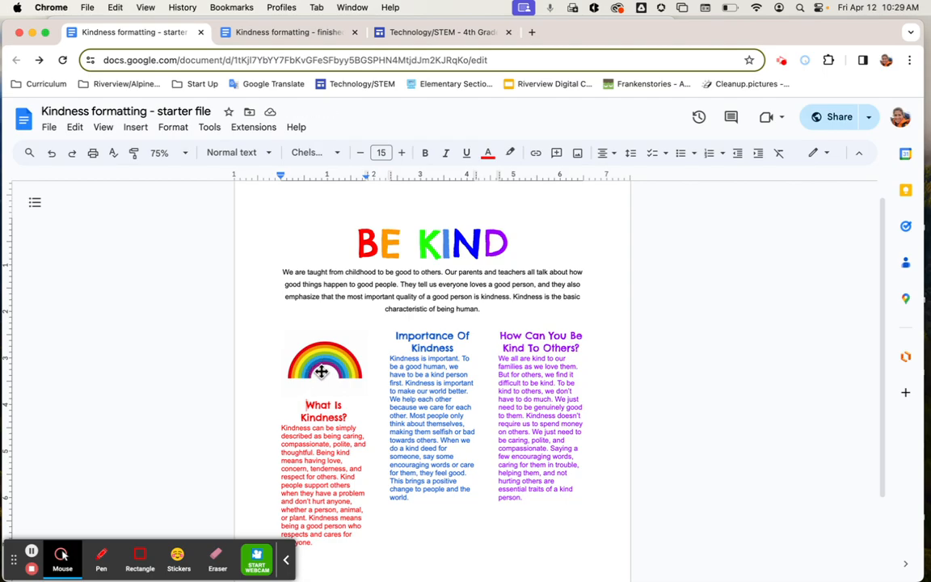
Copy the rainbow image above the "Importance Of Kindness" and "How Can You Be Kind To Others?" headings.
click(321, 368)
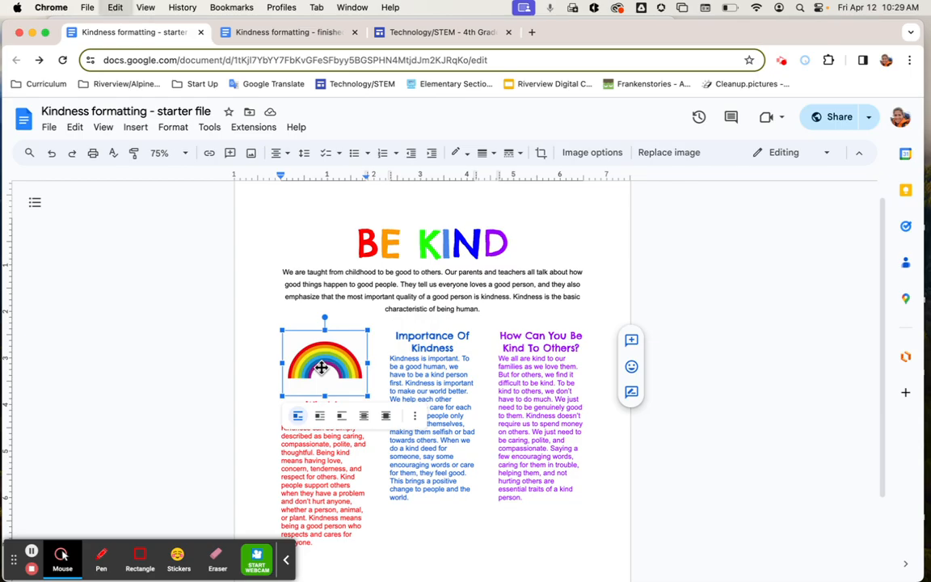
click(394, 337)
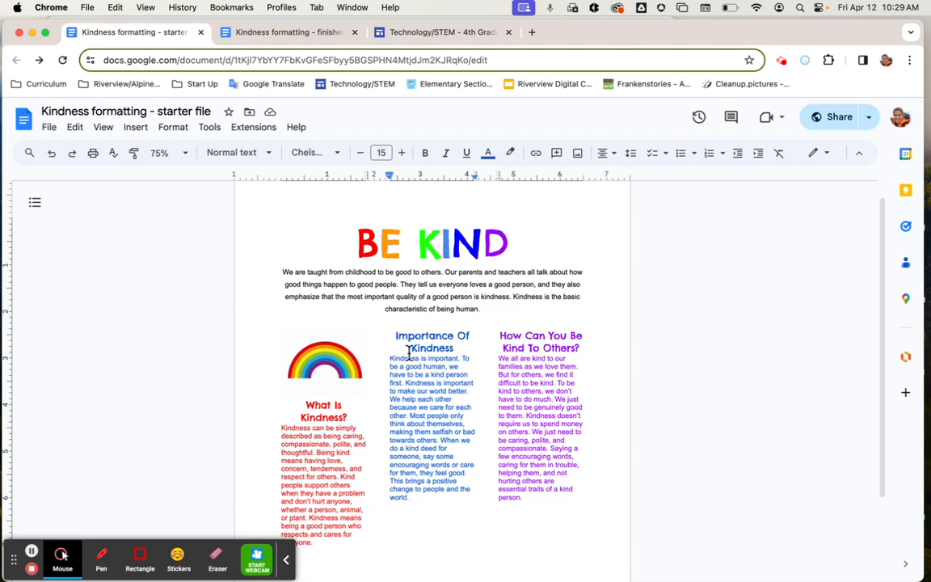
key(cmd+v)
click(500, 334)
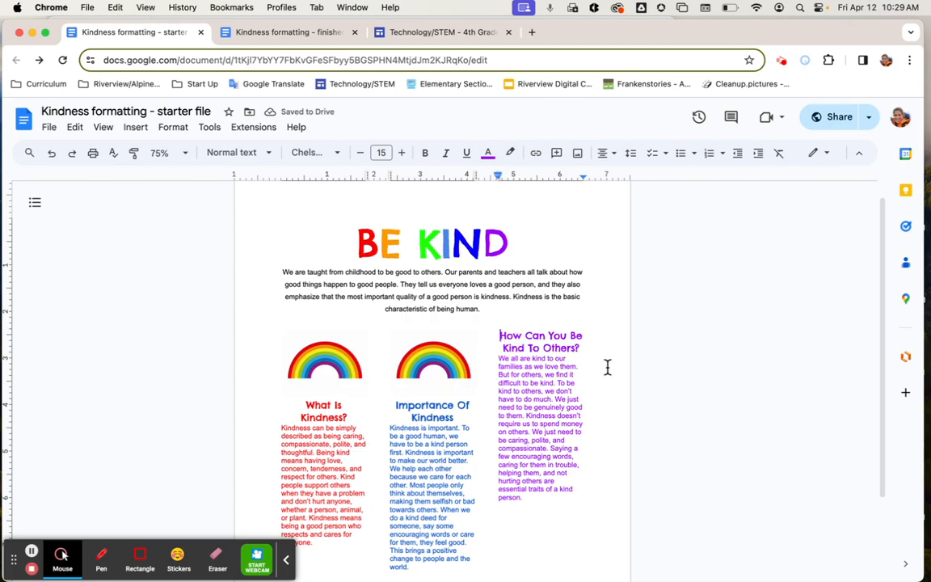
key(cmd+v)
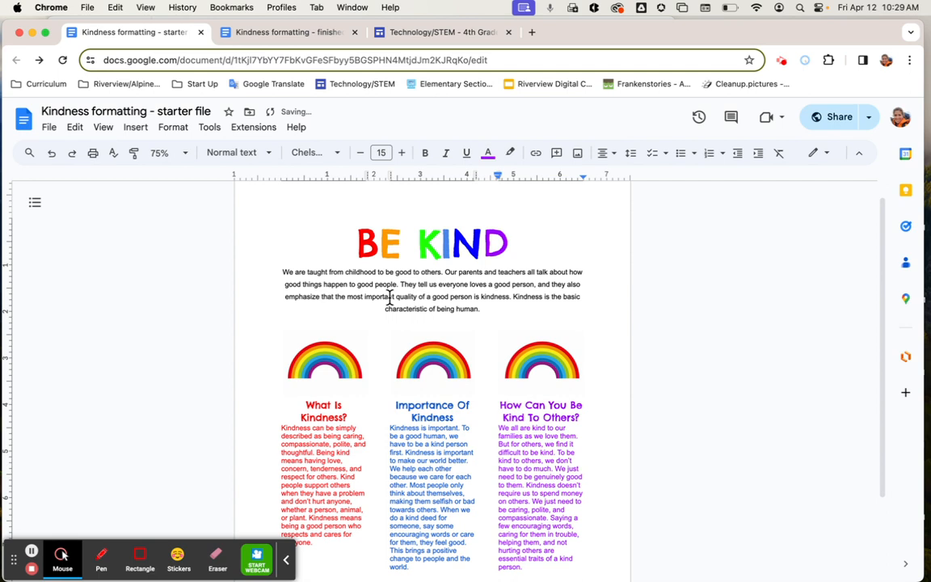
scroll(389, 298, down, 3)
scroll(389, 298, up, 2)
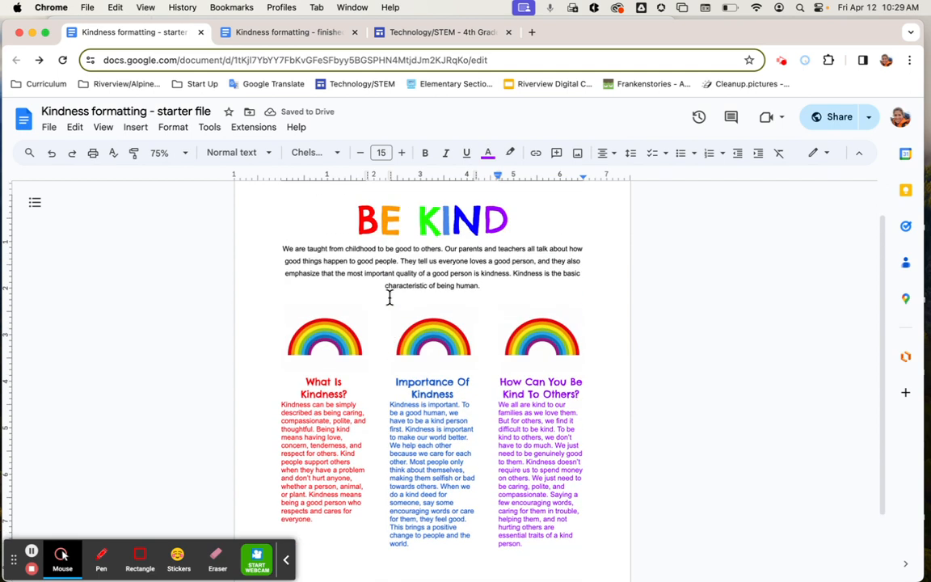